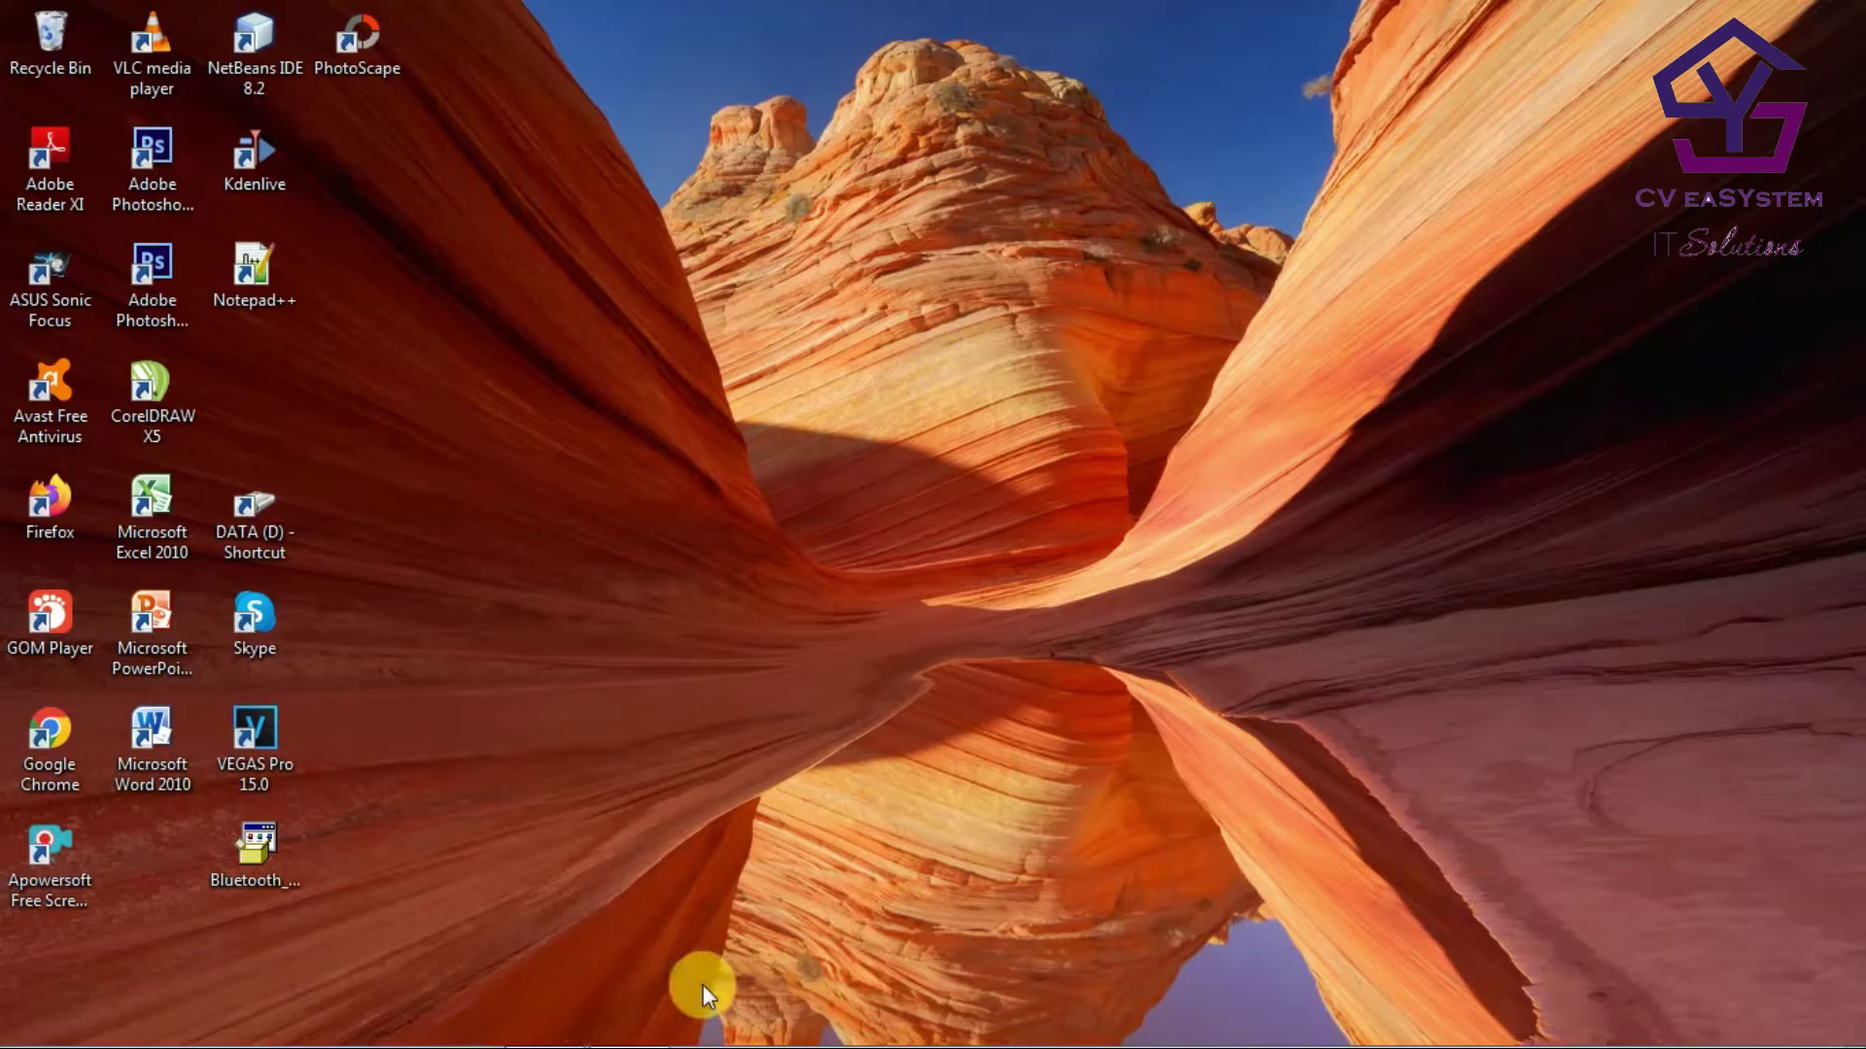
Step: Restore the bahan workbook, showing the motorcycle table with its empty QR CODE column
{"action": "left_click", "coordinate": [574, 1032]}
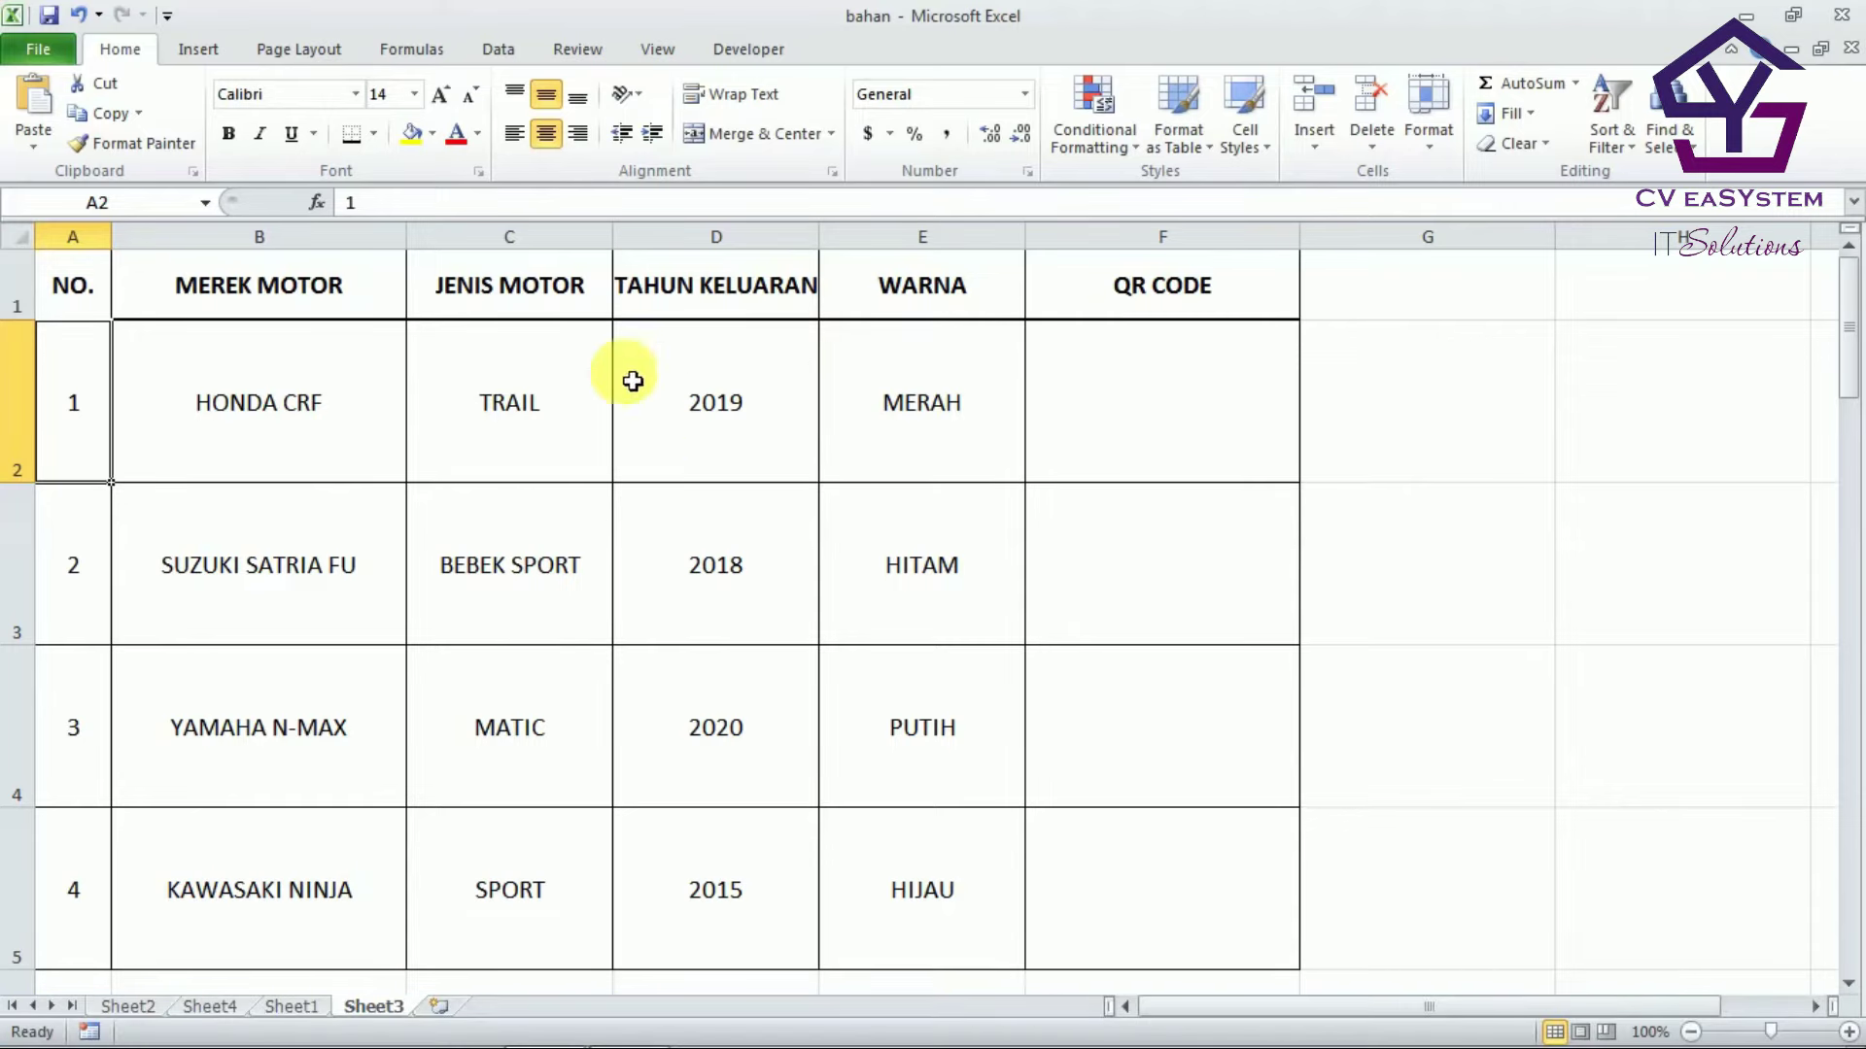
{"action": "left_click", "coordinate": [760, 48]}
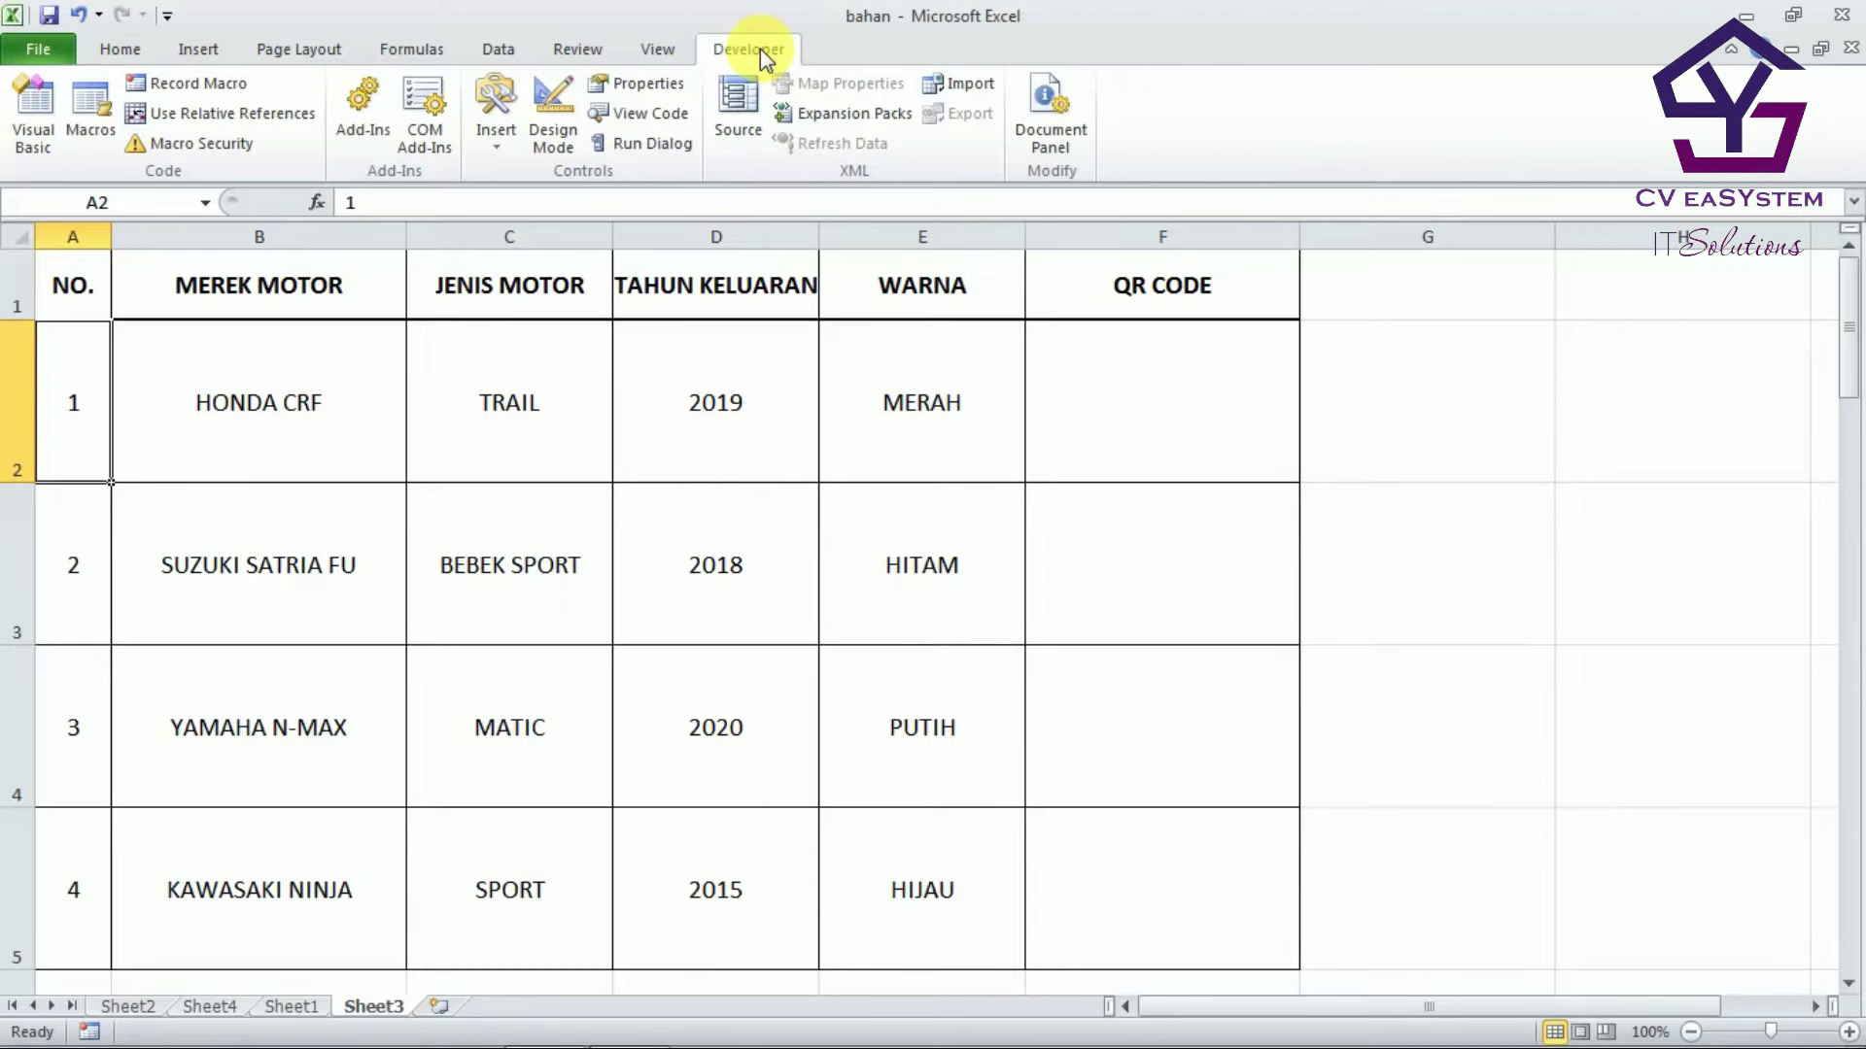
{"action": "left_click", "coordinate": [123, 51]}
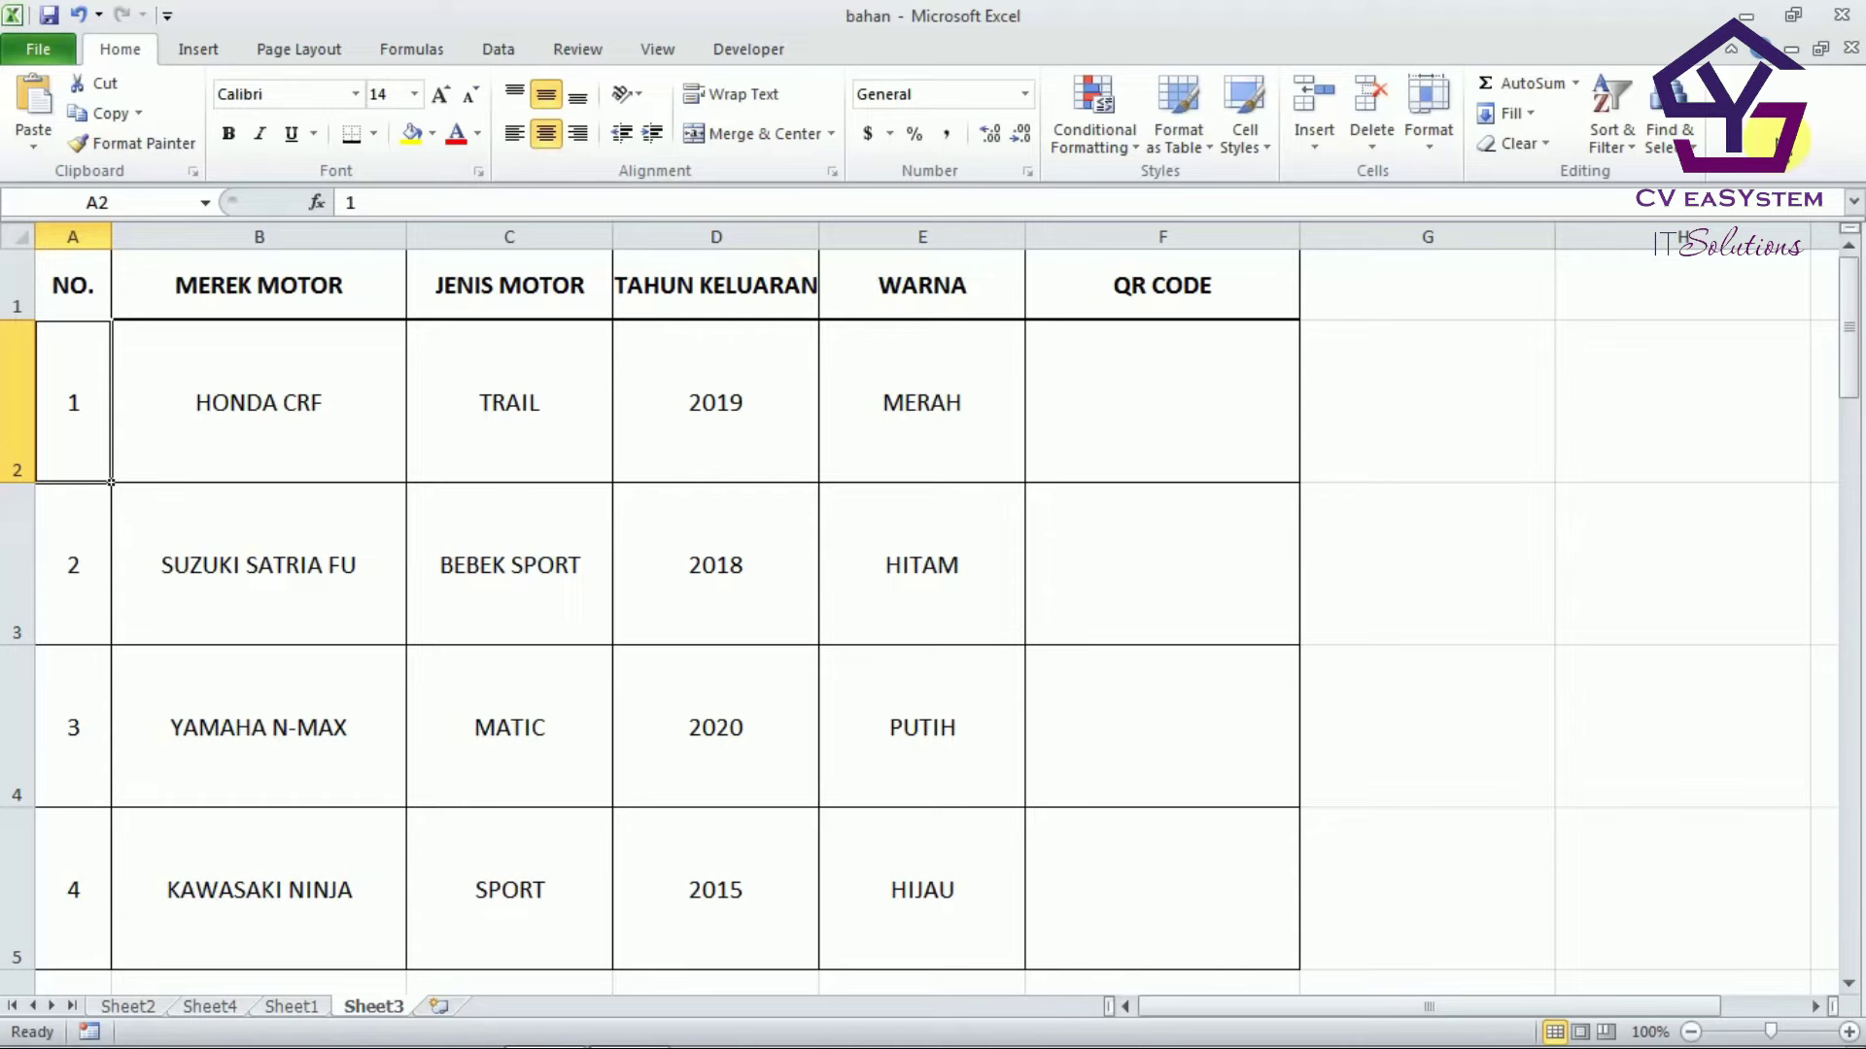
Step: Confirm Developer is ticked under Customize the Ribbon, then display the Developer tab
{"action": "right_click", "coordinate": [1778, 144]}
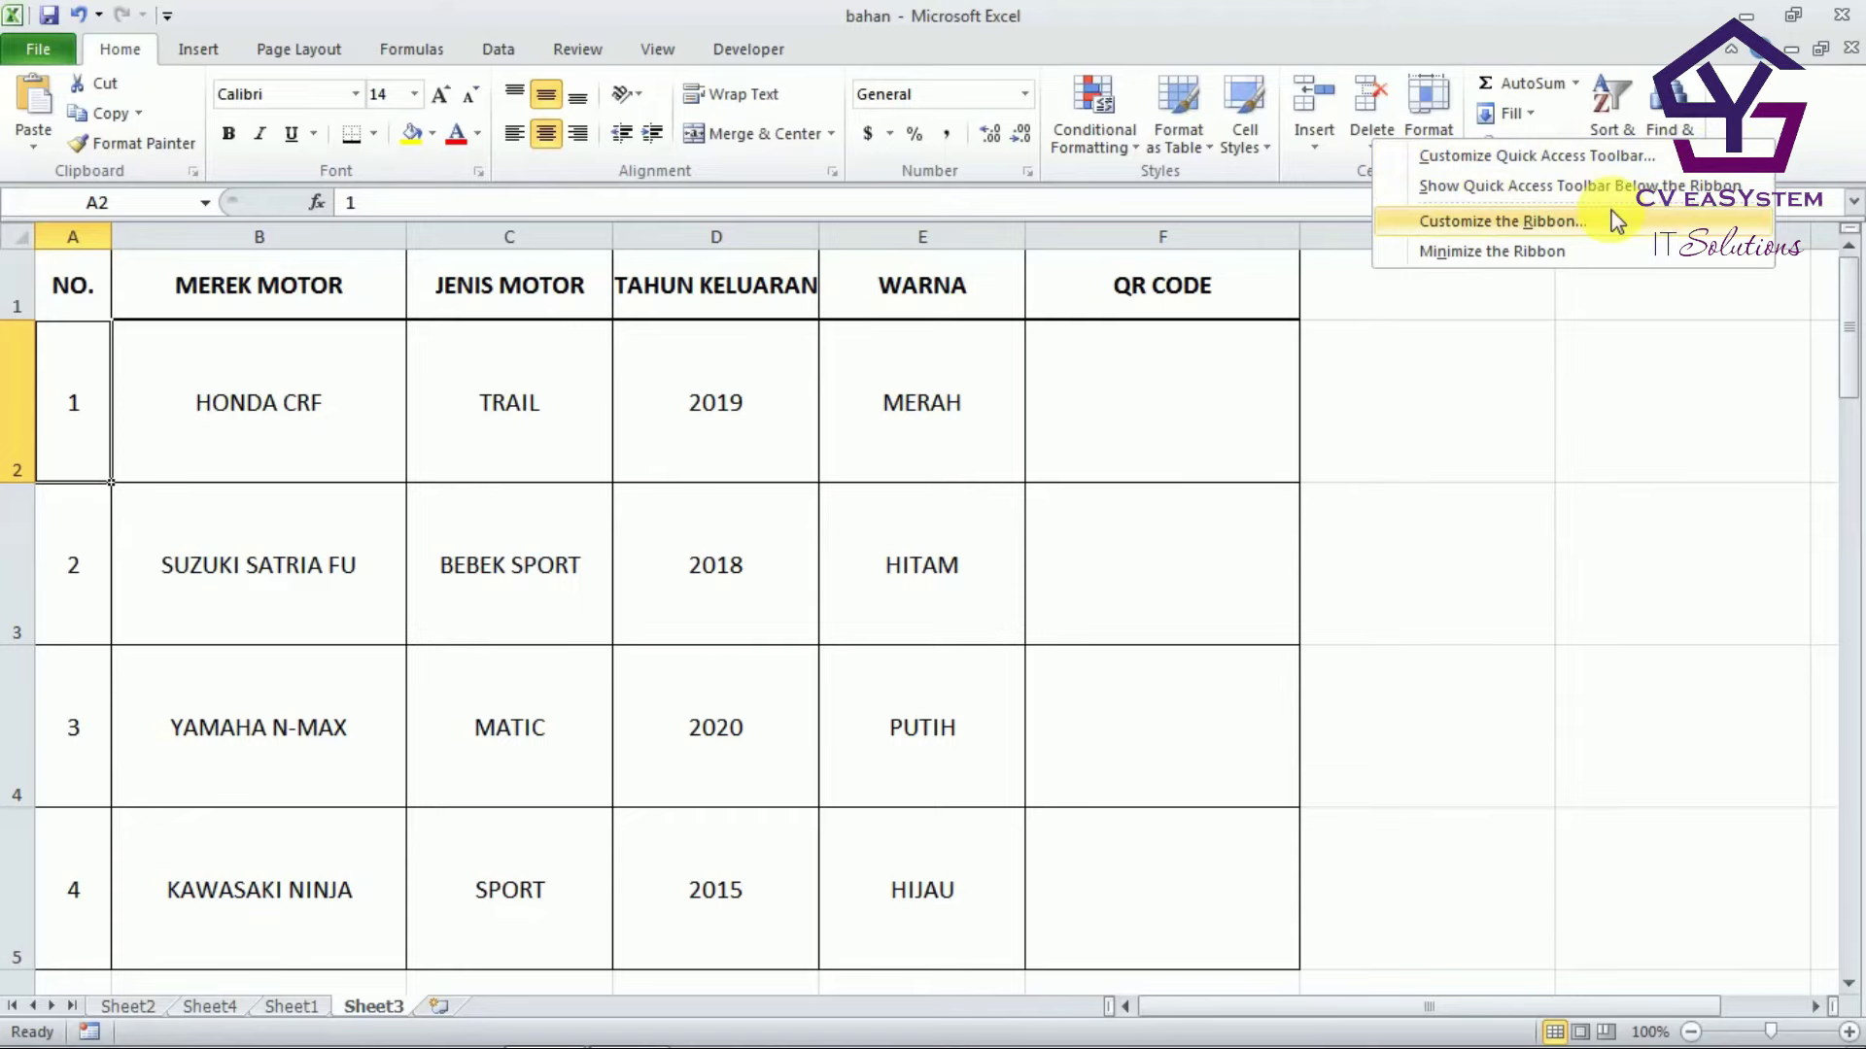
{"action": "left_click", "coordinate": [1502, 221]}
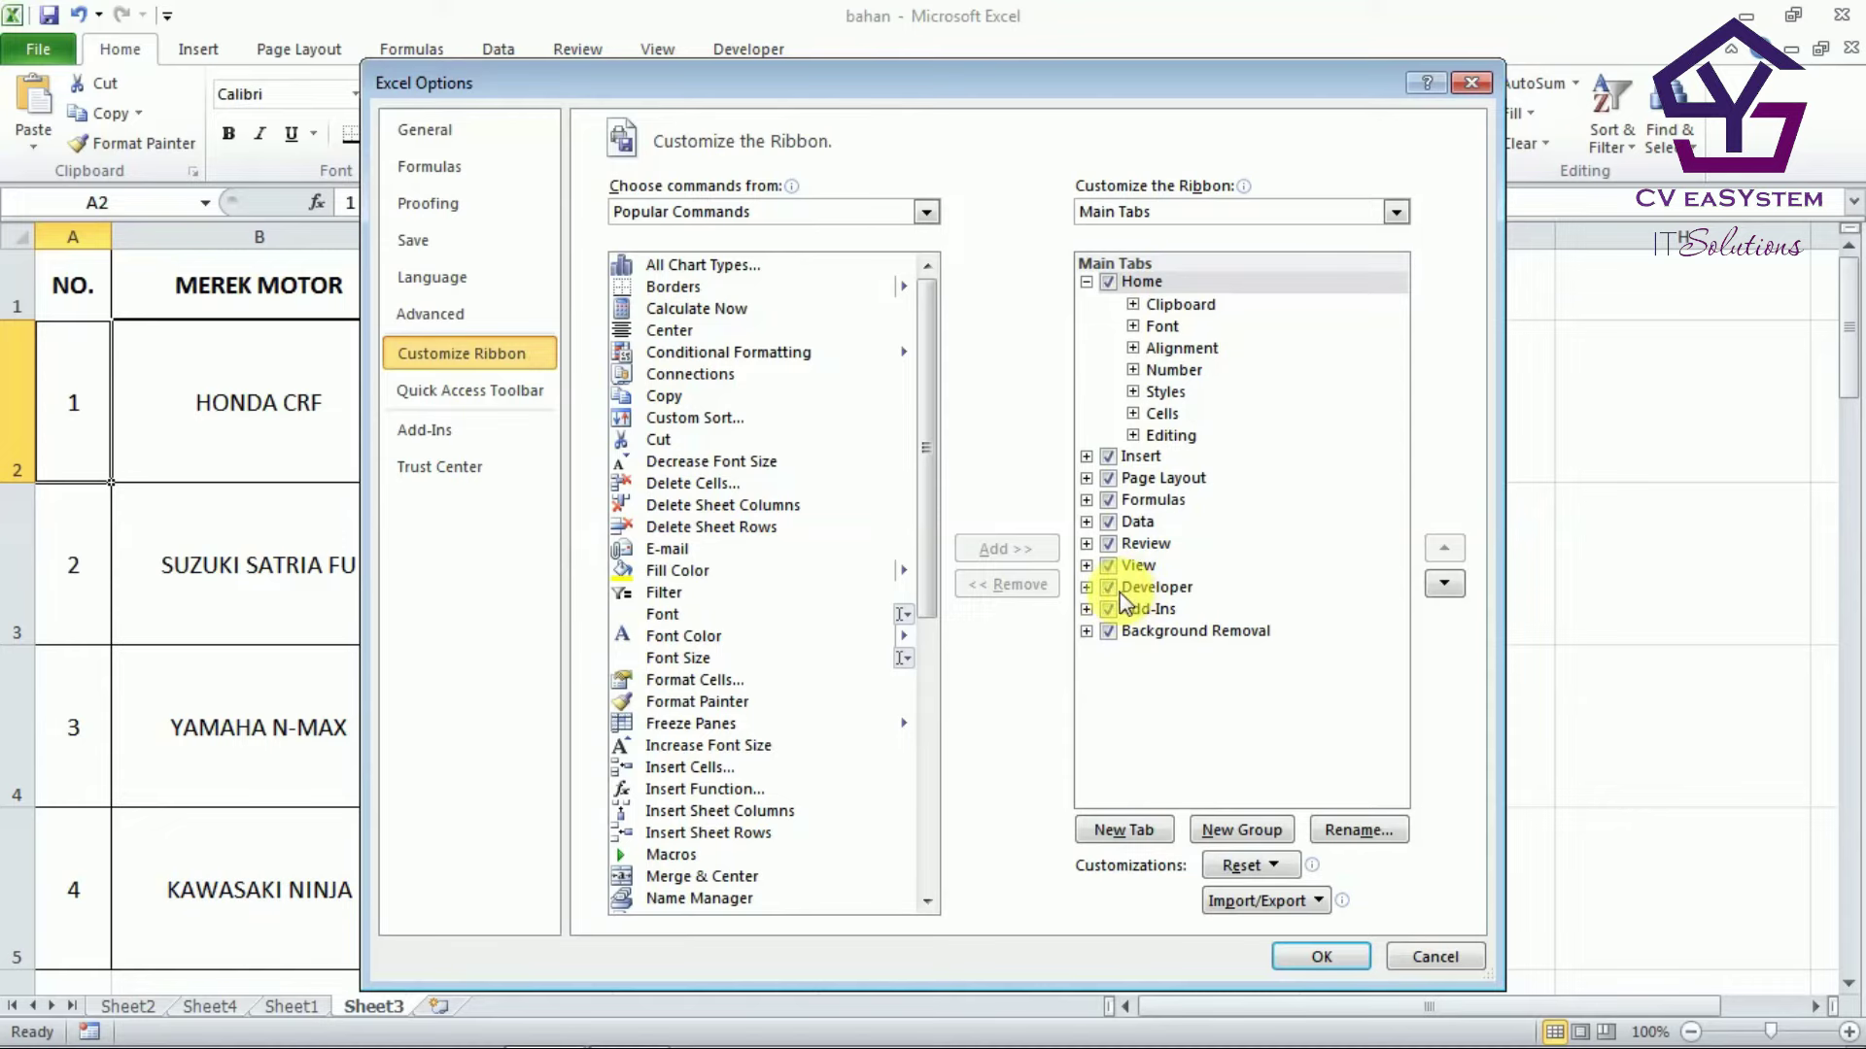
{"action": "left_click", "coordinate": [1471, 83]}
{"action": "left_click", "coordinate": [732, 55]}
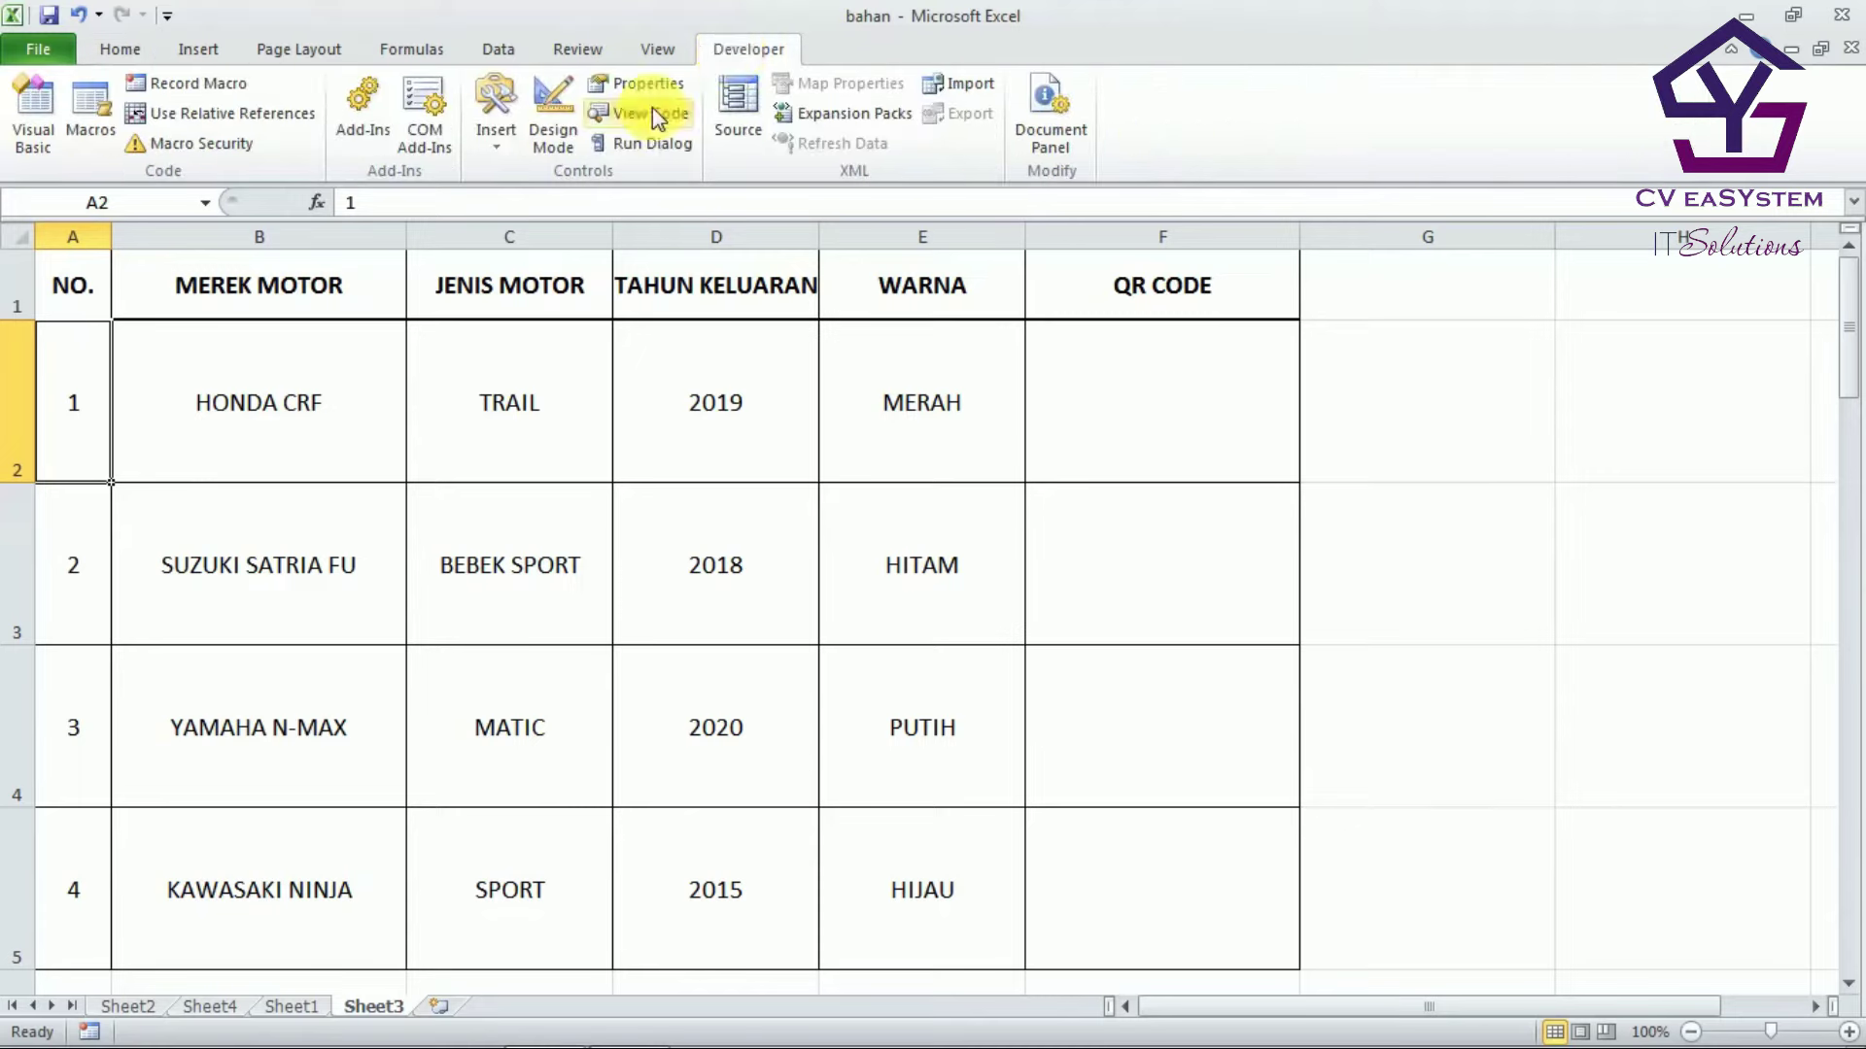
Step: Launch the Visual Basic editor for bahan.xlsx and add a new code module
{"action": "left_click", "coordinate": [33, 141]}
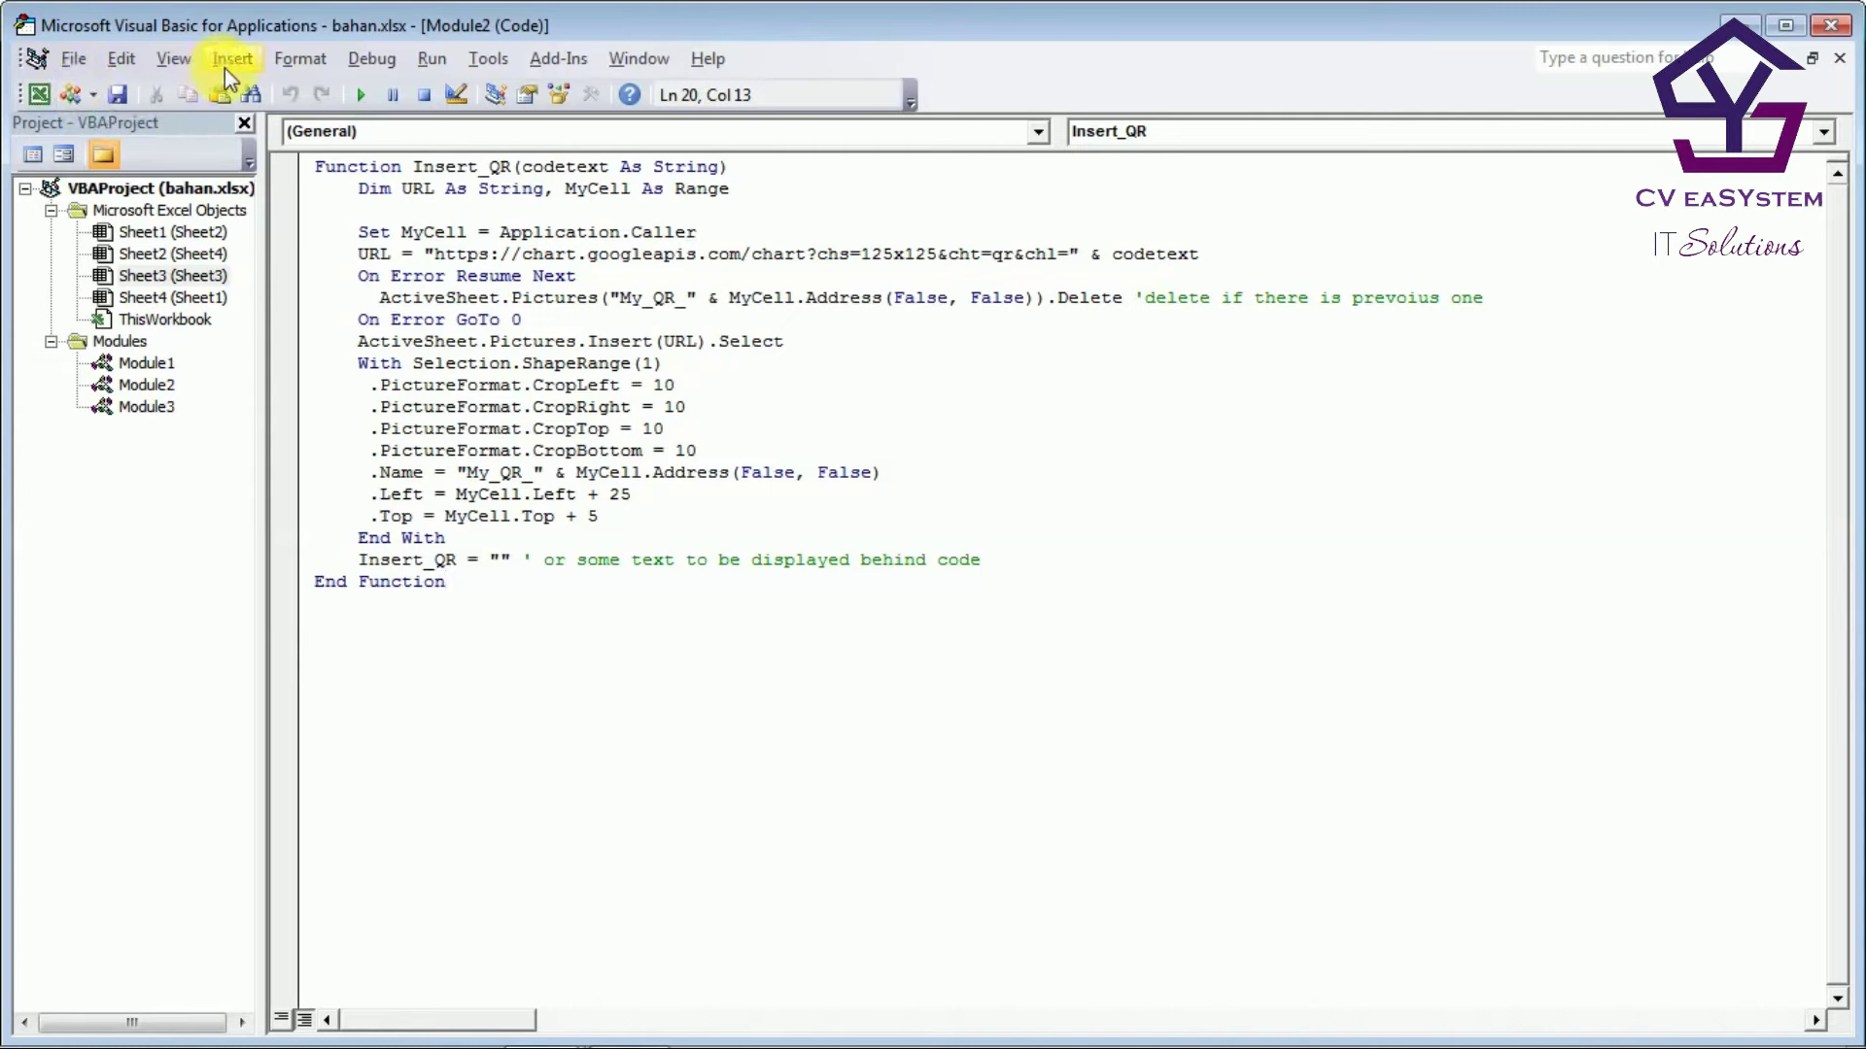
{"action": "left_click", "coordinate": [94, 103]}
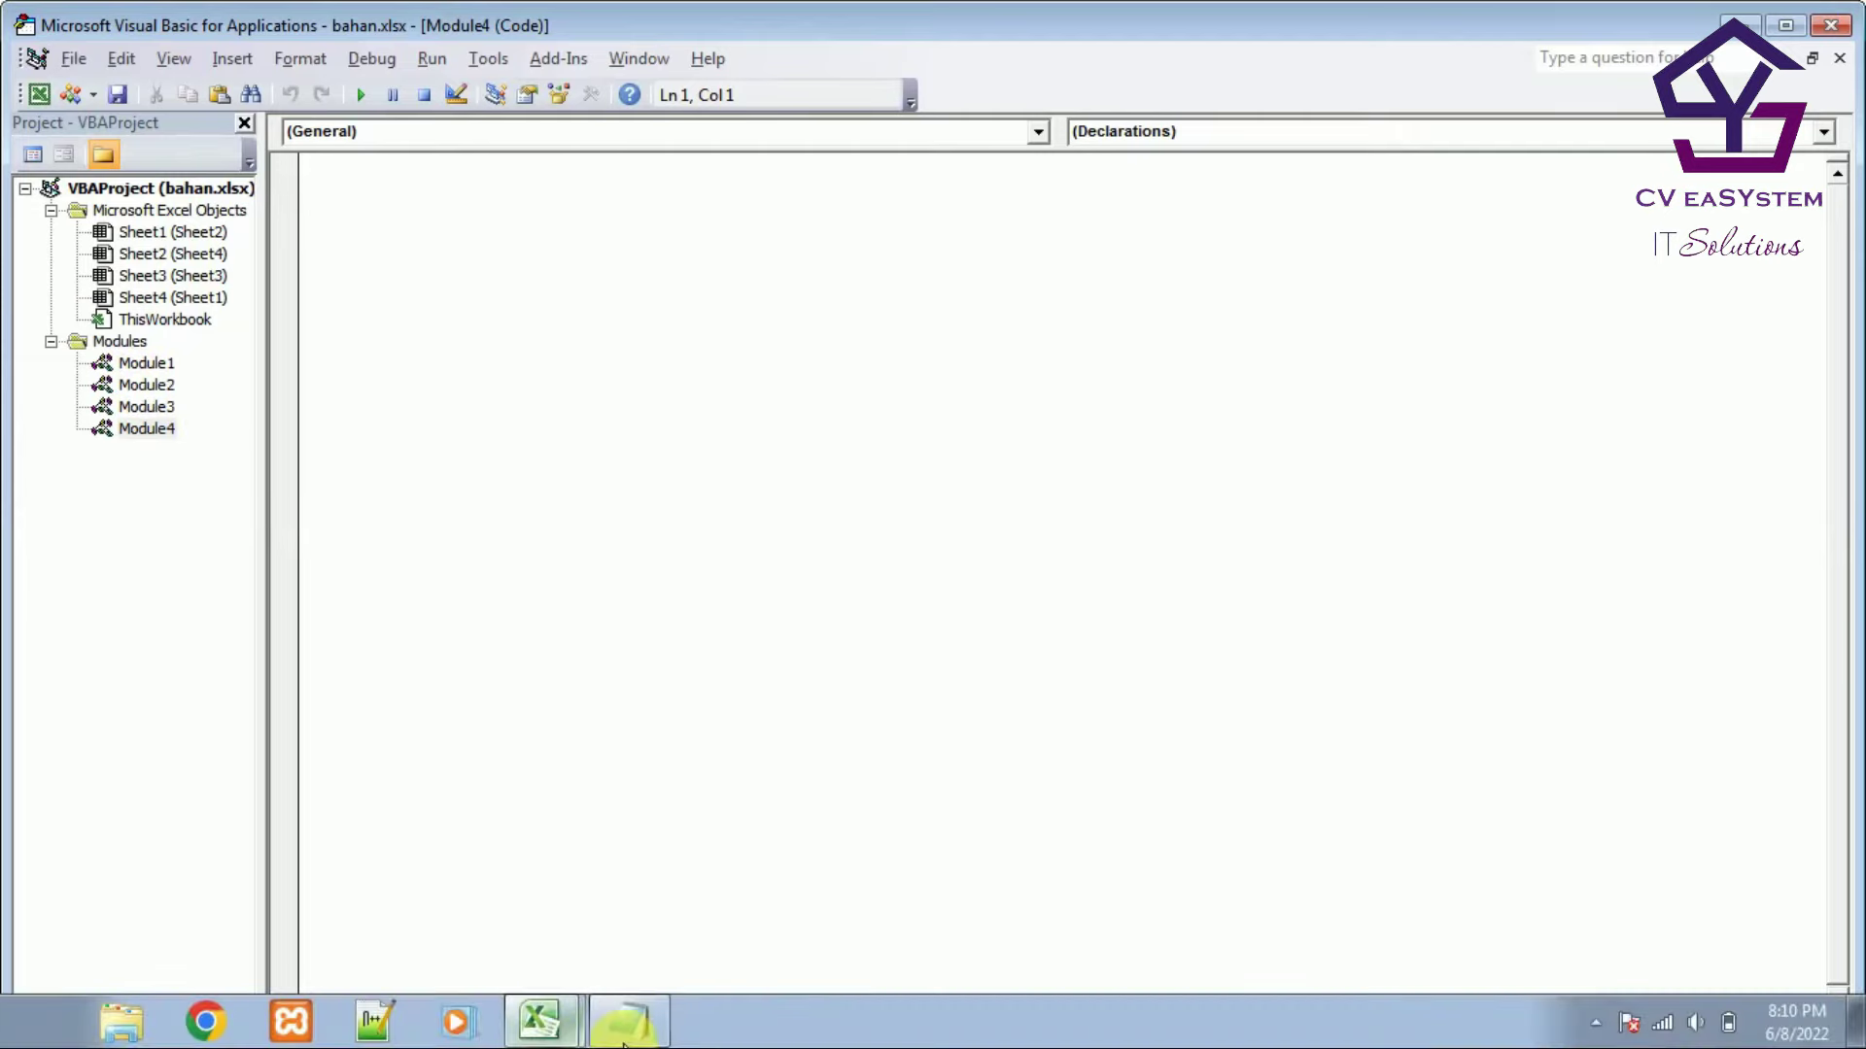
Step: Review the Insert_QR code in the Notepad file and in Module2, then close the VBA editor
{"action": "left_click", "coordinate": [629, 1022]}
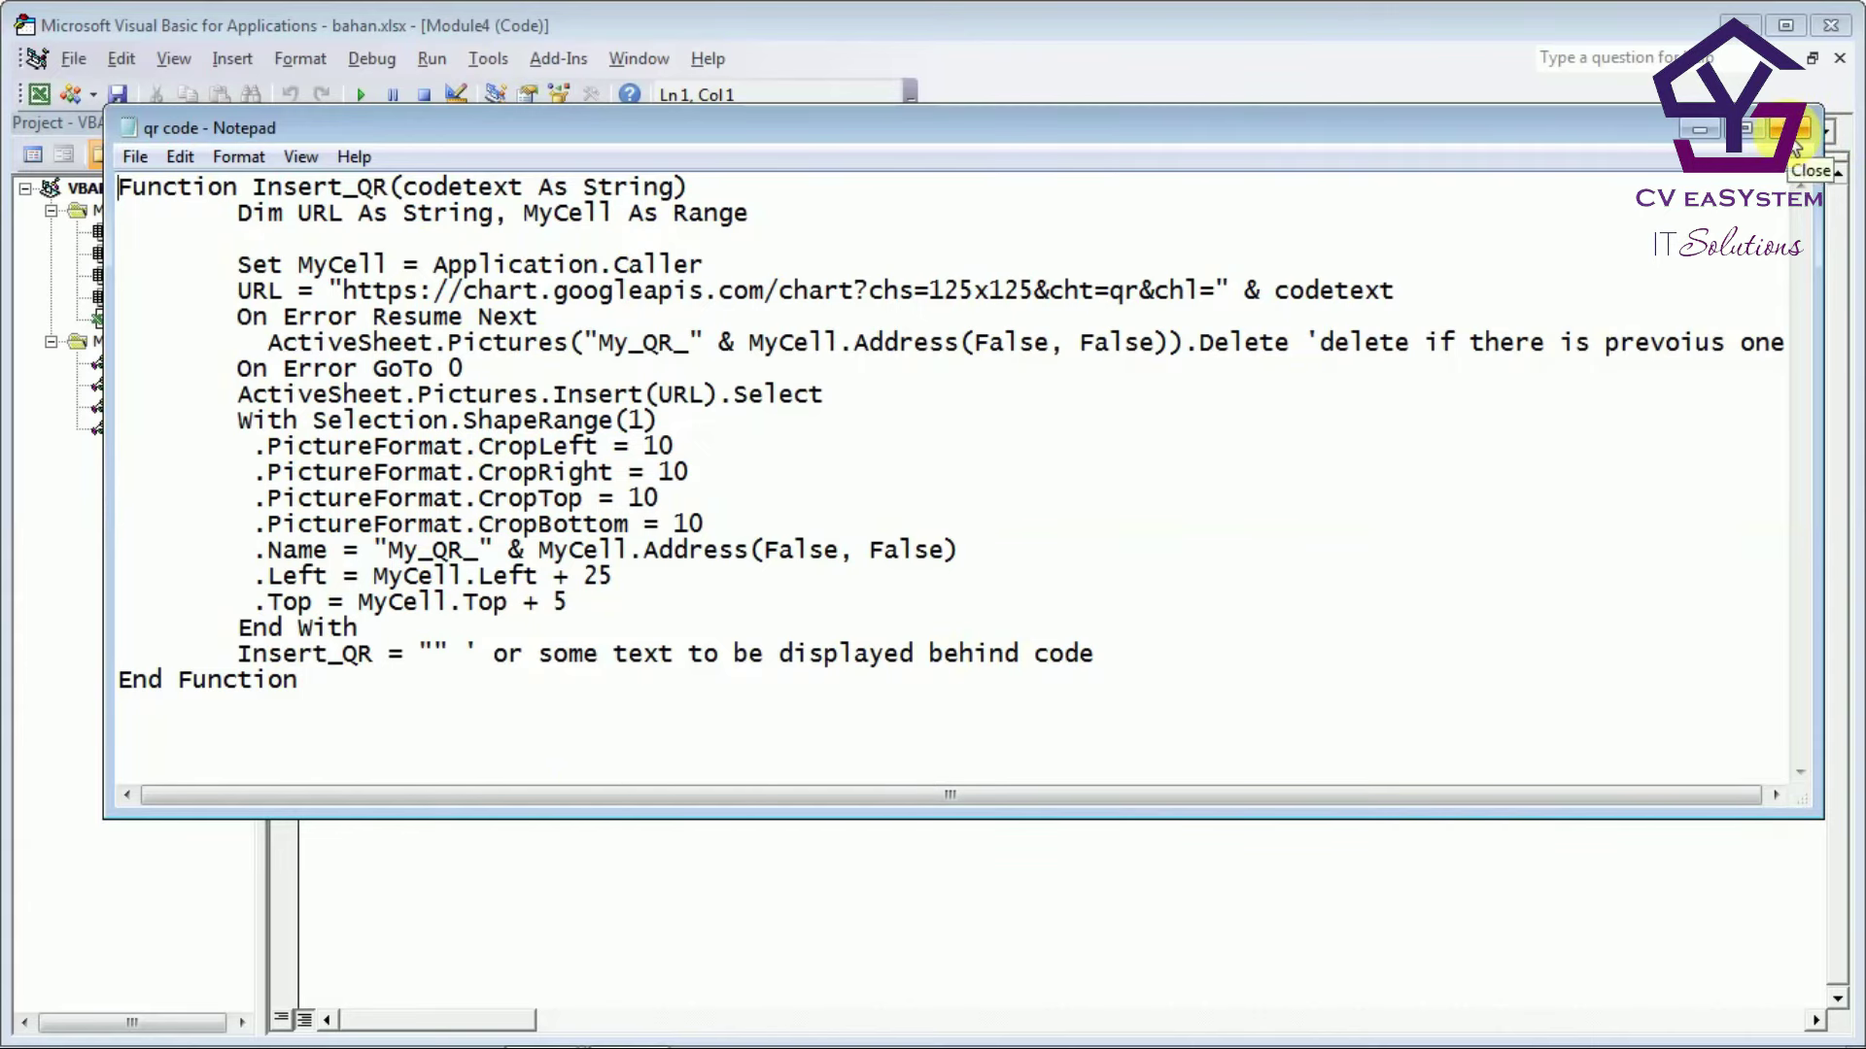
{"action": "left_click", "coordinate": [1794, 141]}
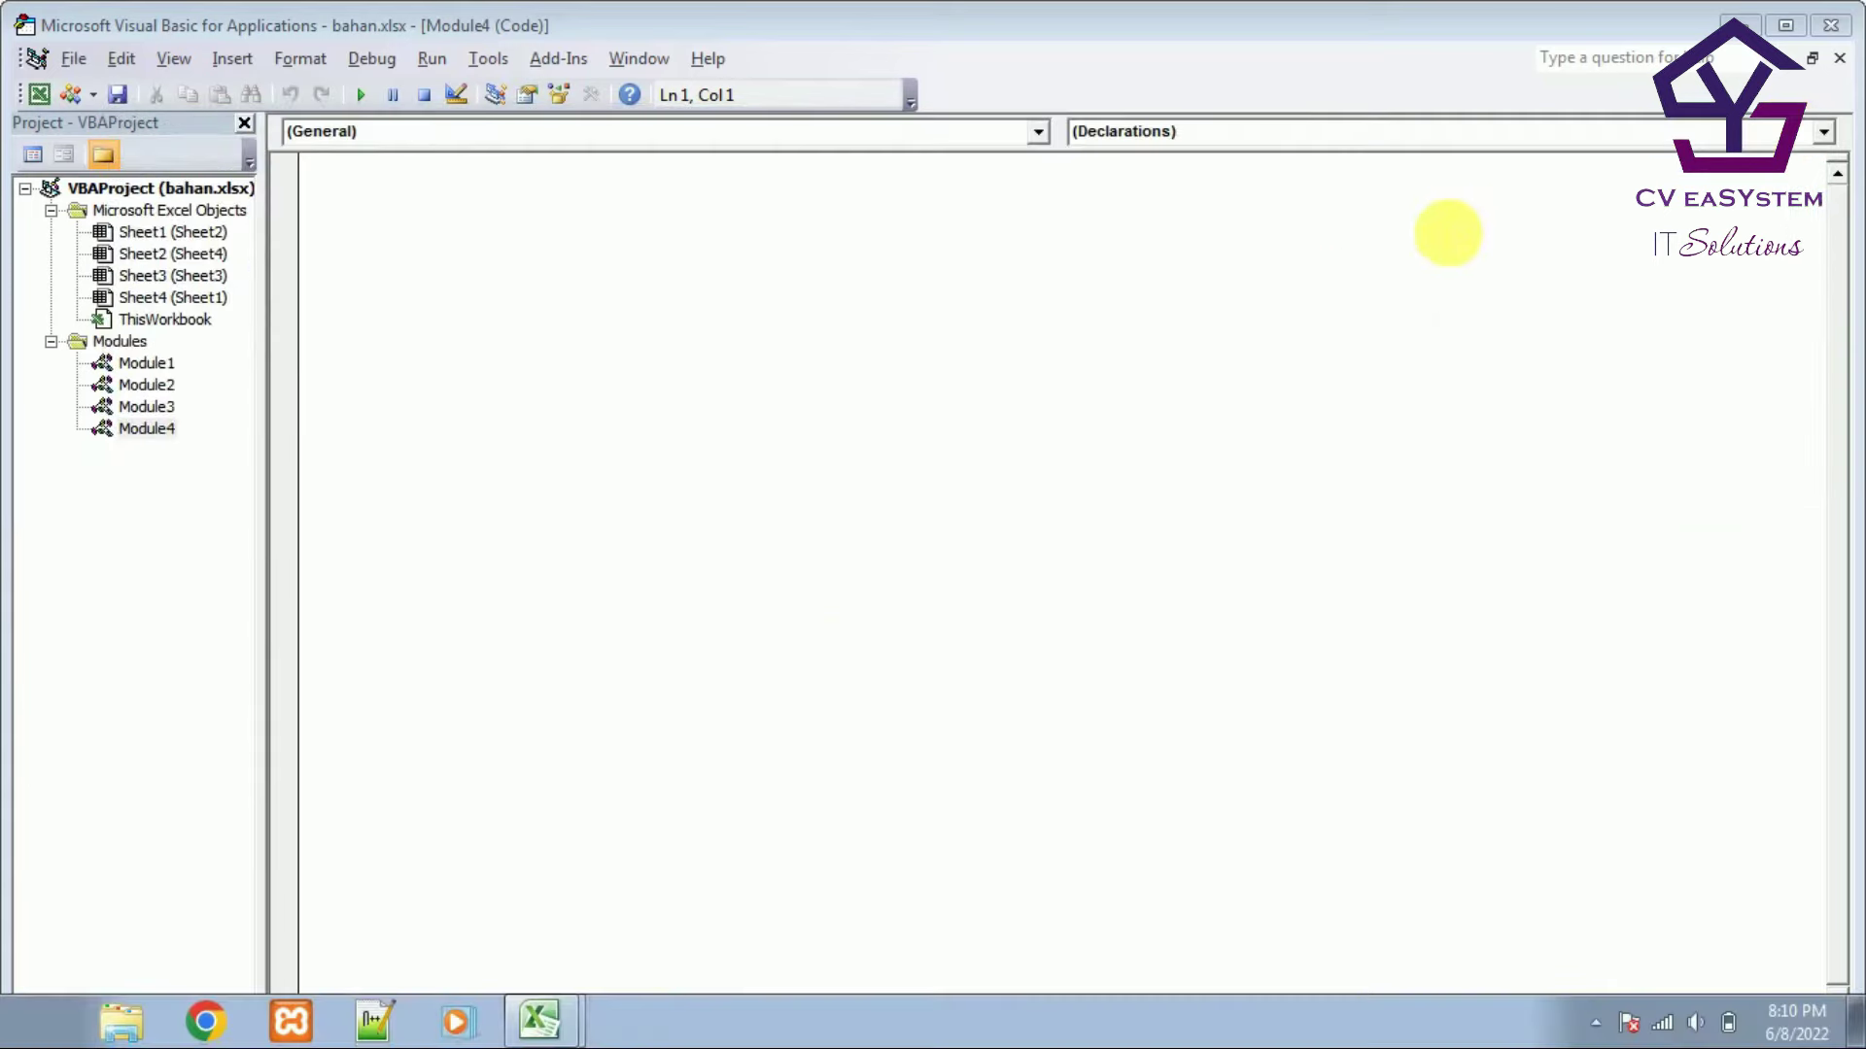
{"action": "left_click", "coordinate": [133, 387]}
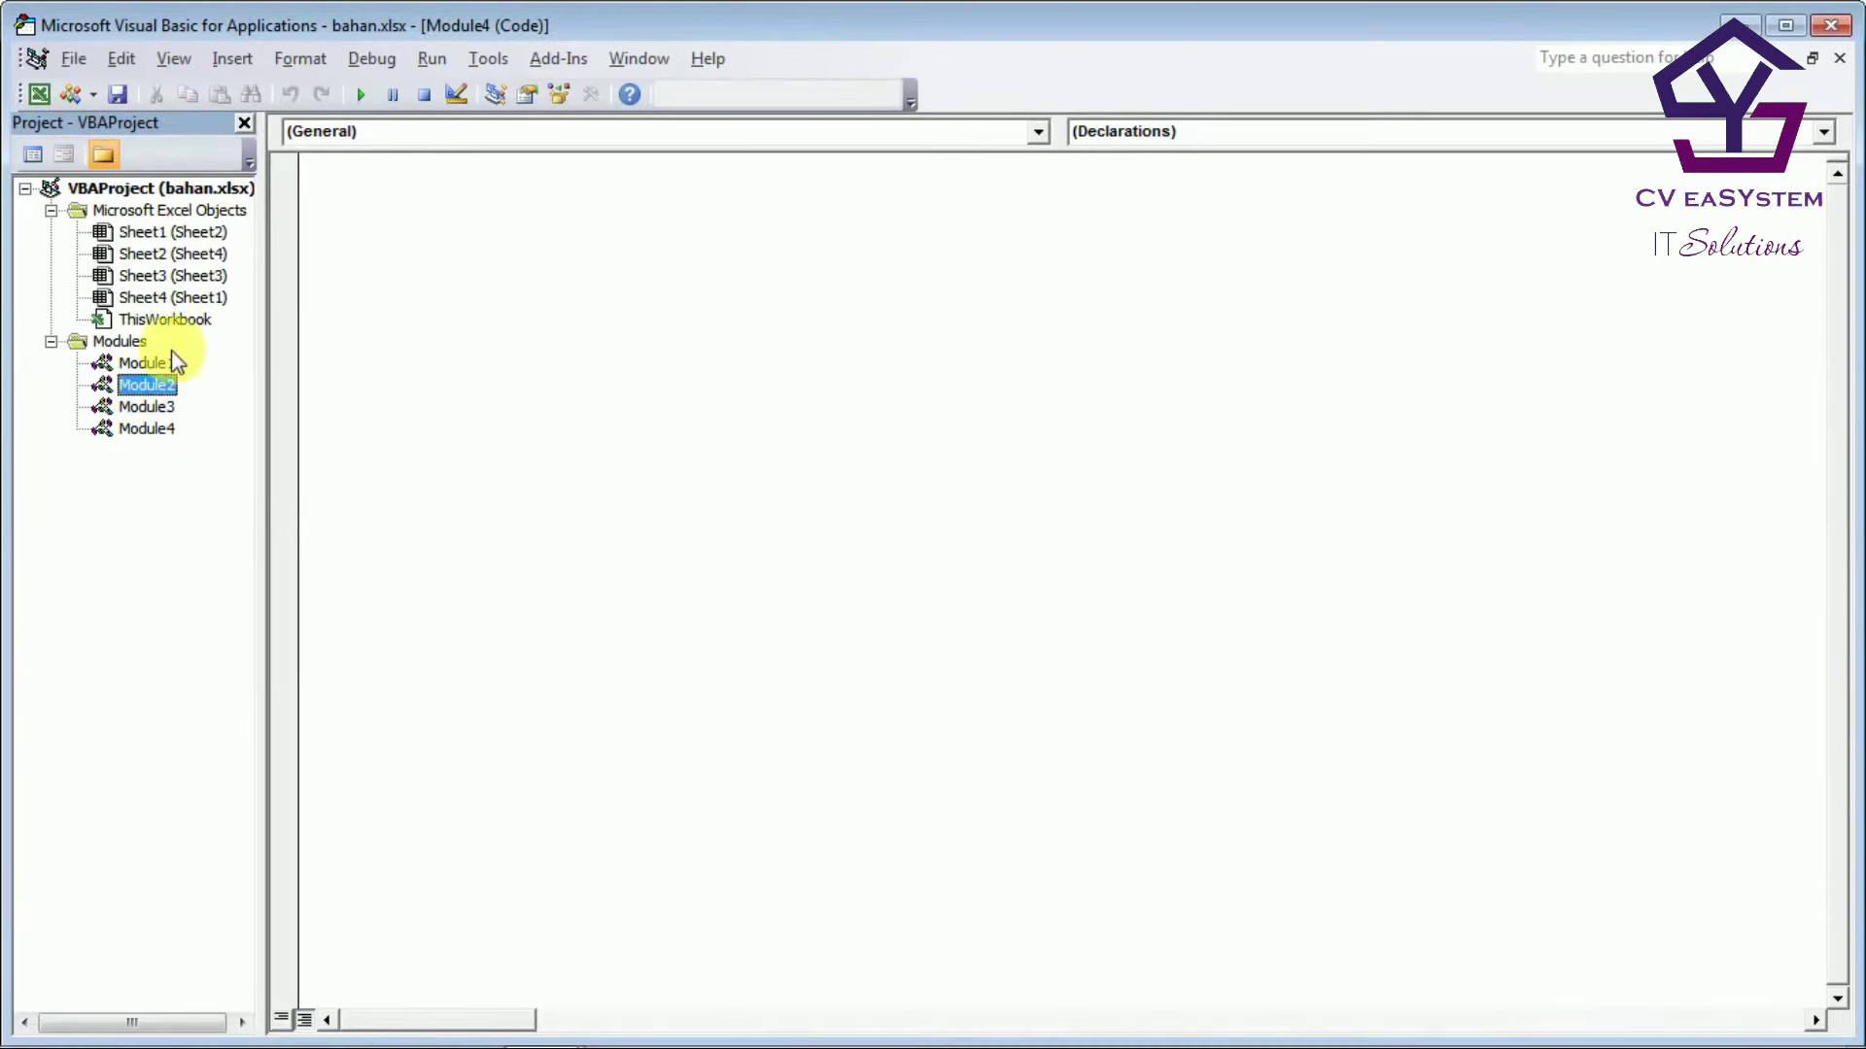
{"action": "double_click", "coordinate": [148, 387]}
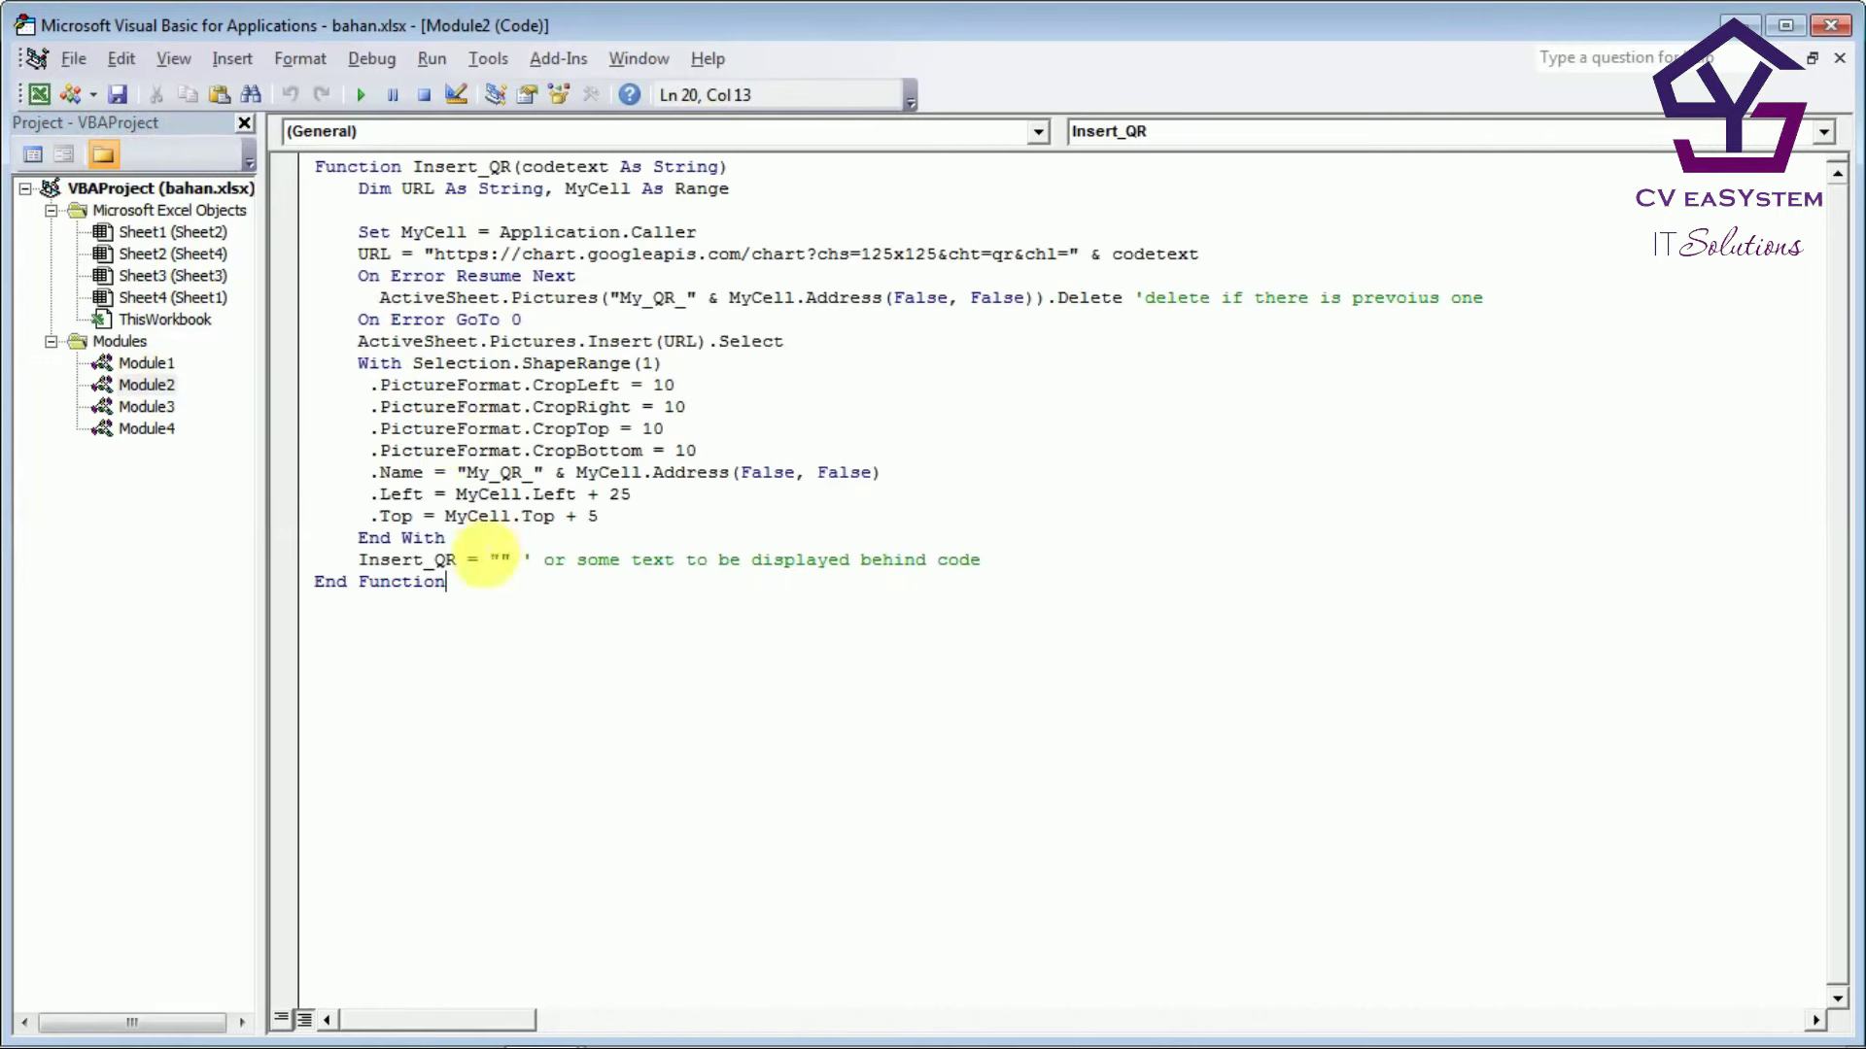
{"action": "left_click", "coordinate": [1831, 27]}
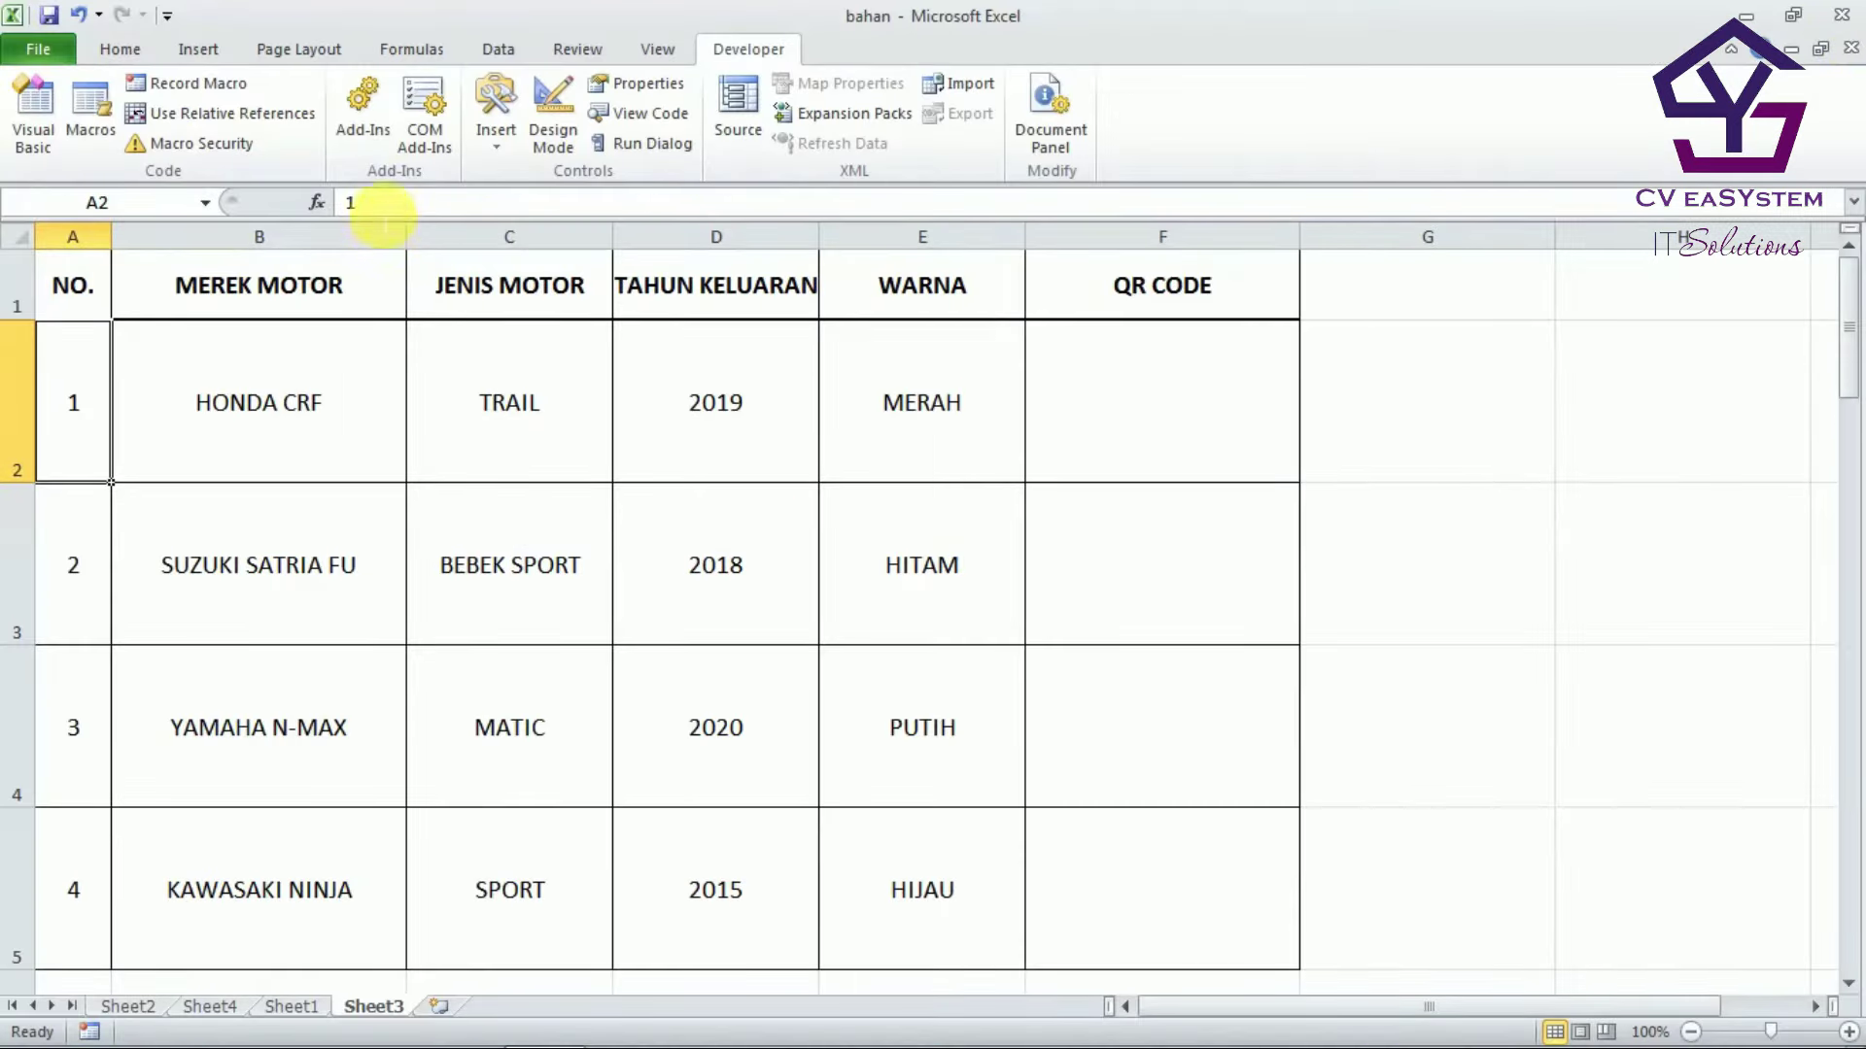
Step: In cell F2, begin the formula =insert_qr(B2 referencing the HONDA CRF brand cell
{"action": "left_click", "coordinate": [1113, 428]}
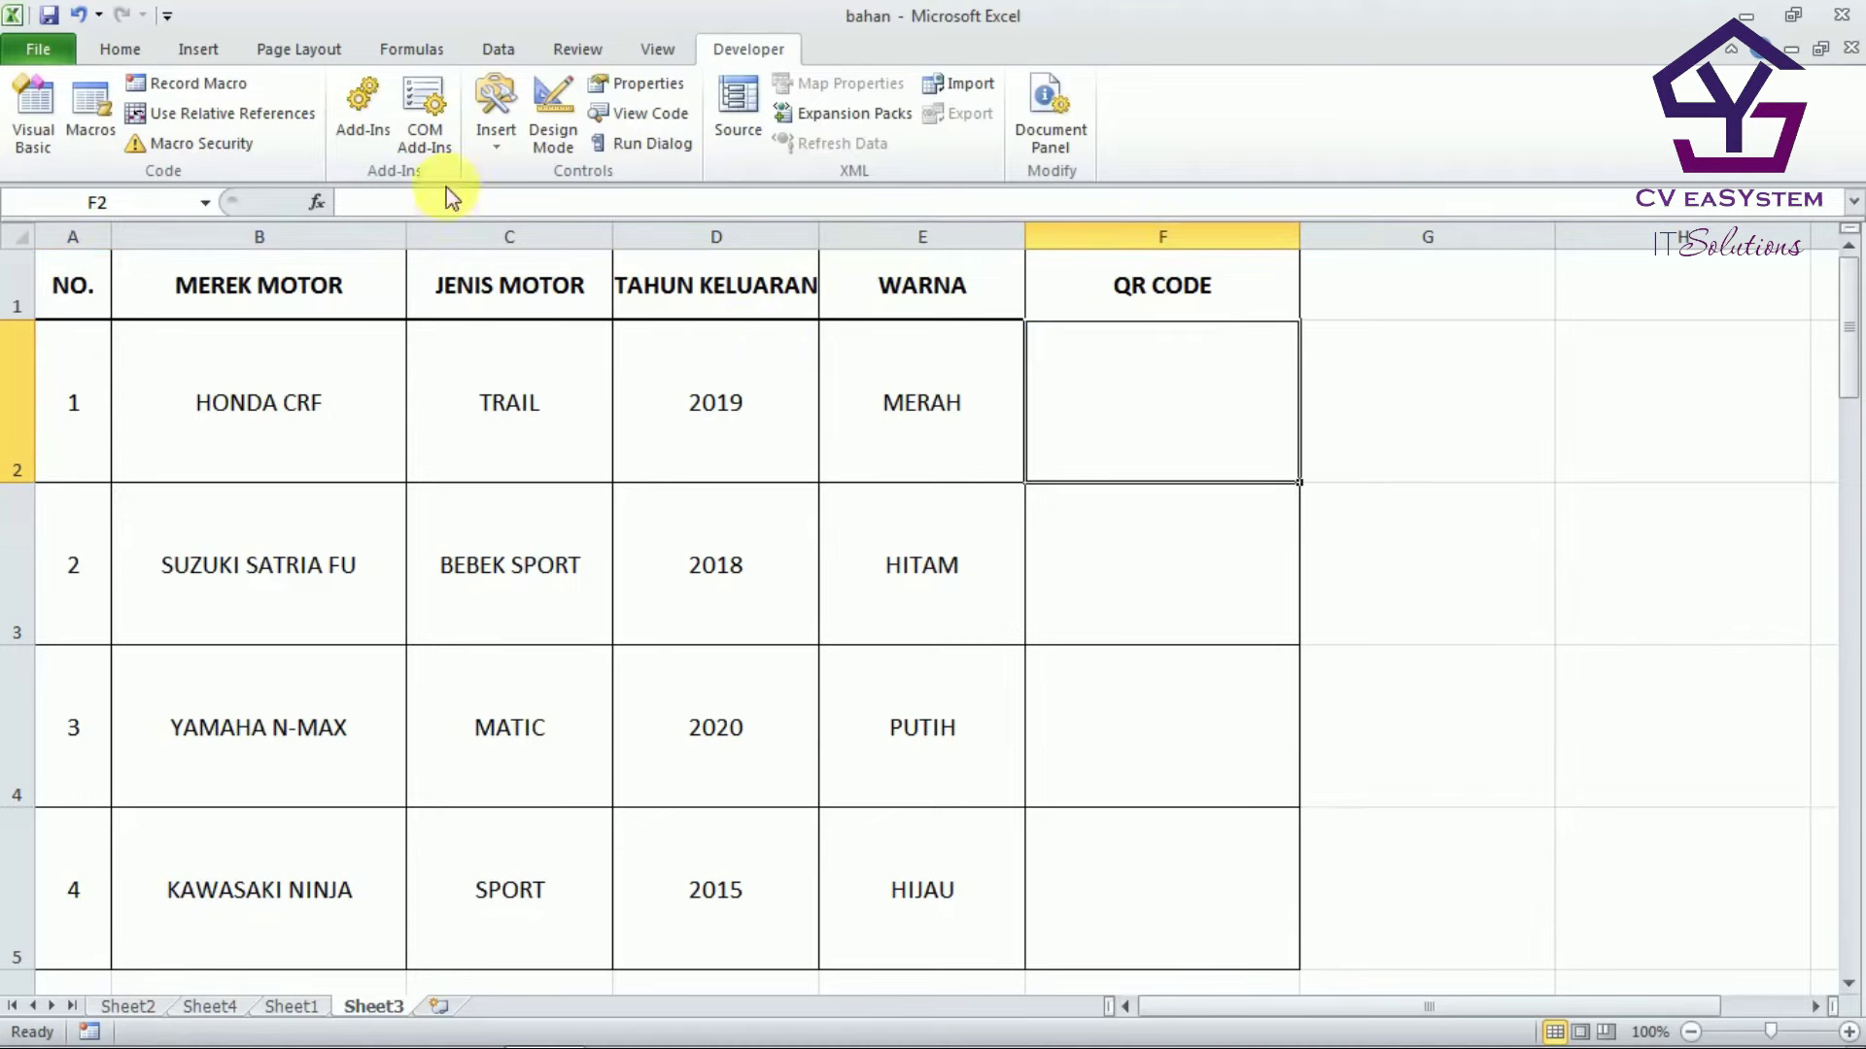
{"action": "left_click", "coordinate": [395, 204]}
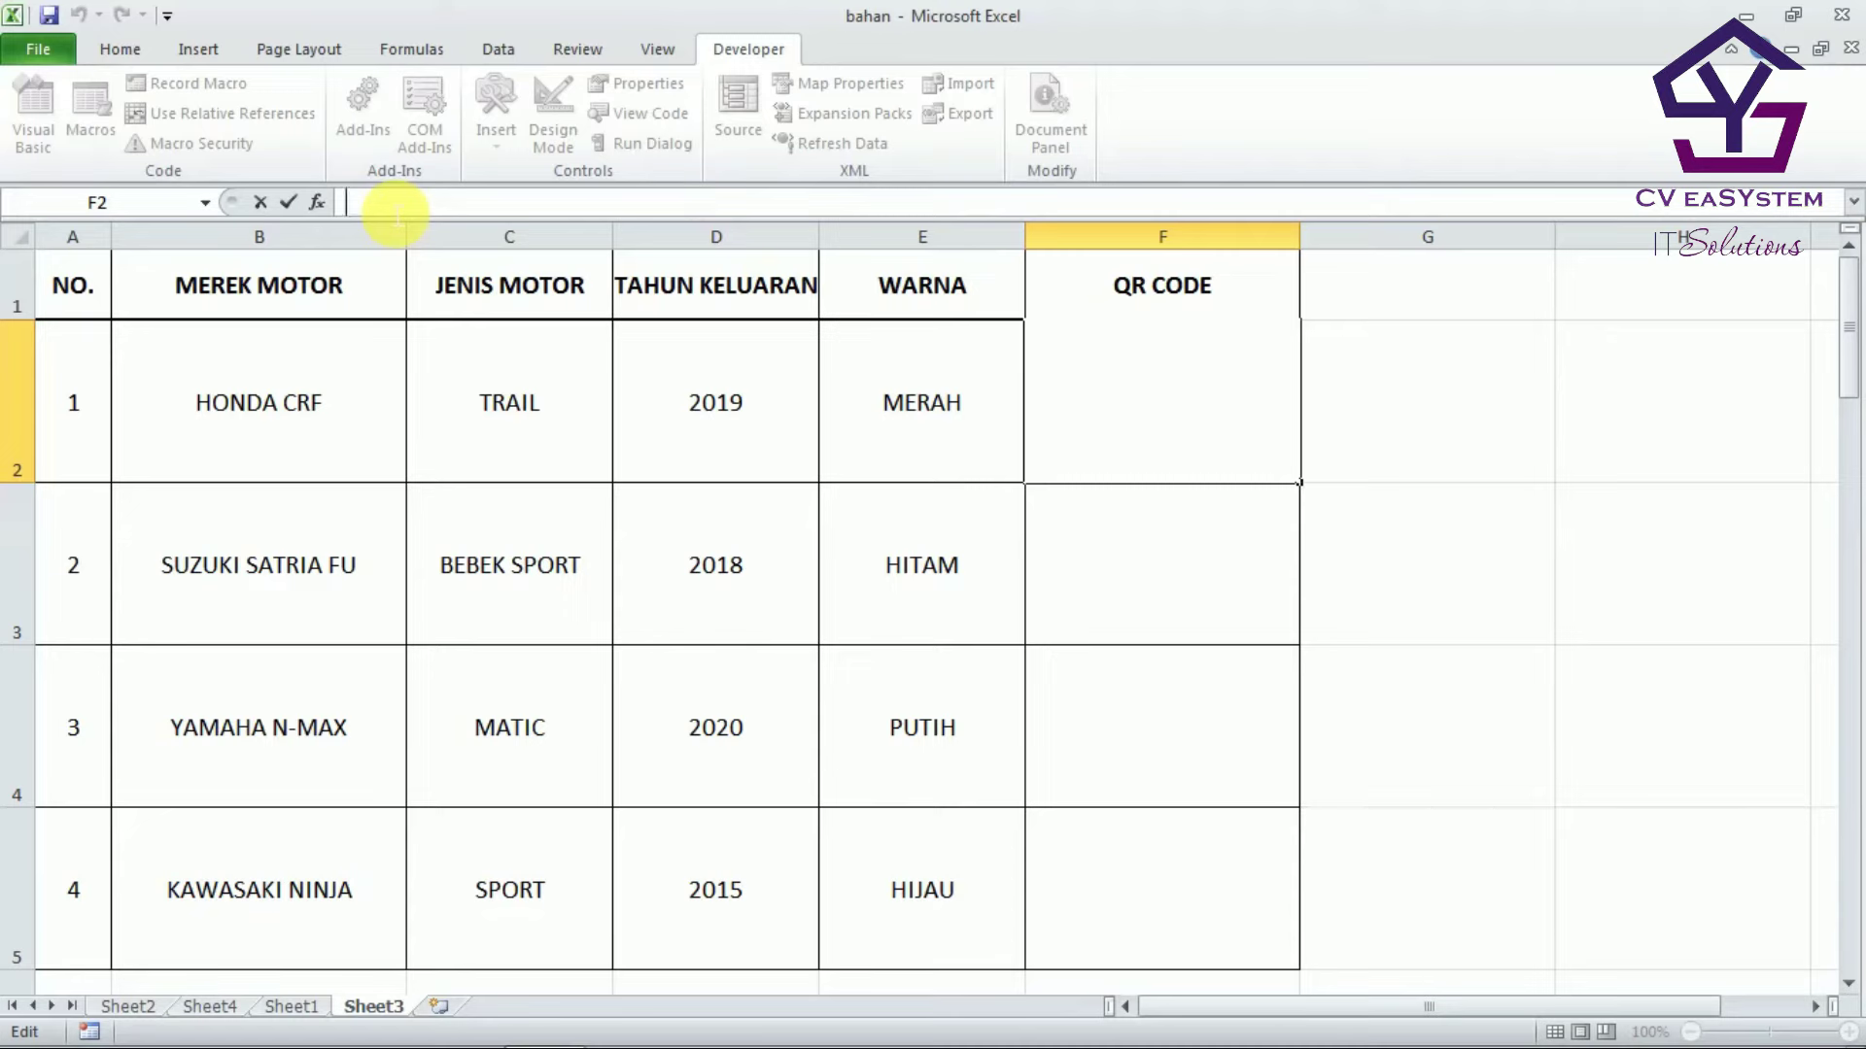
{"action": "type", "text": "="}
{"action": "type", "text": "insert"}
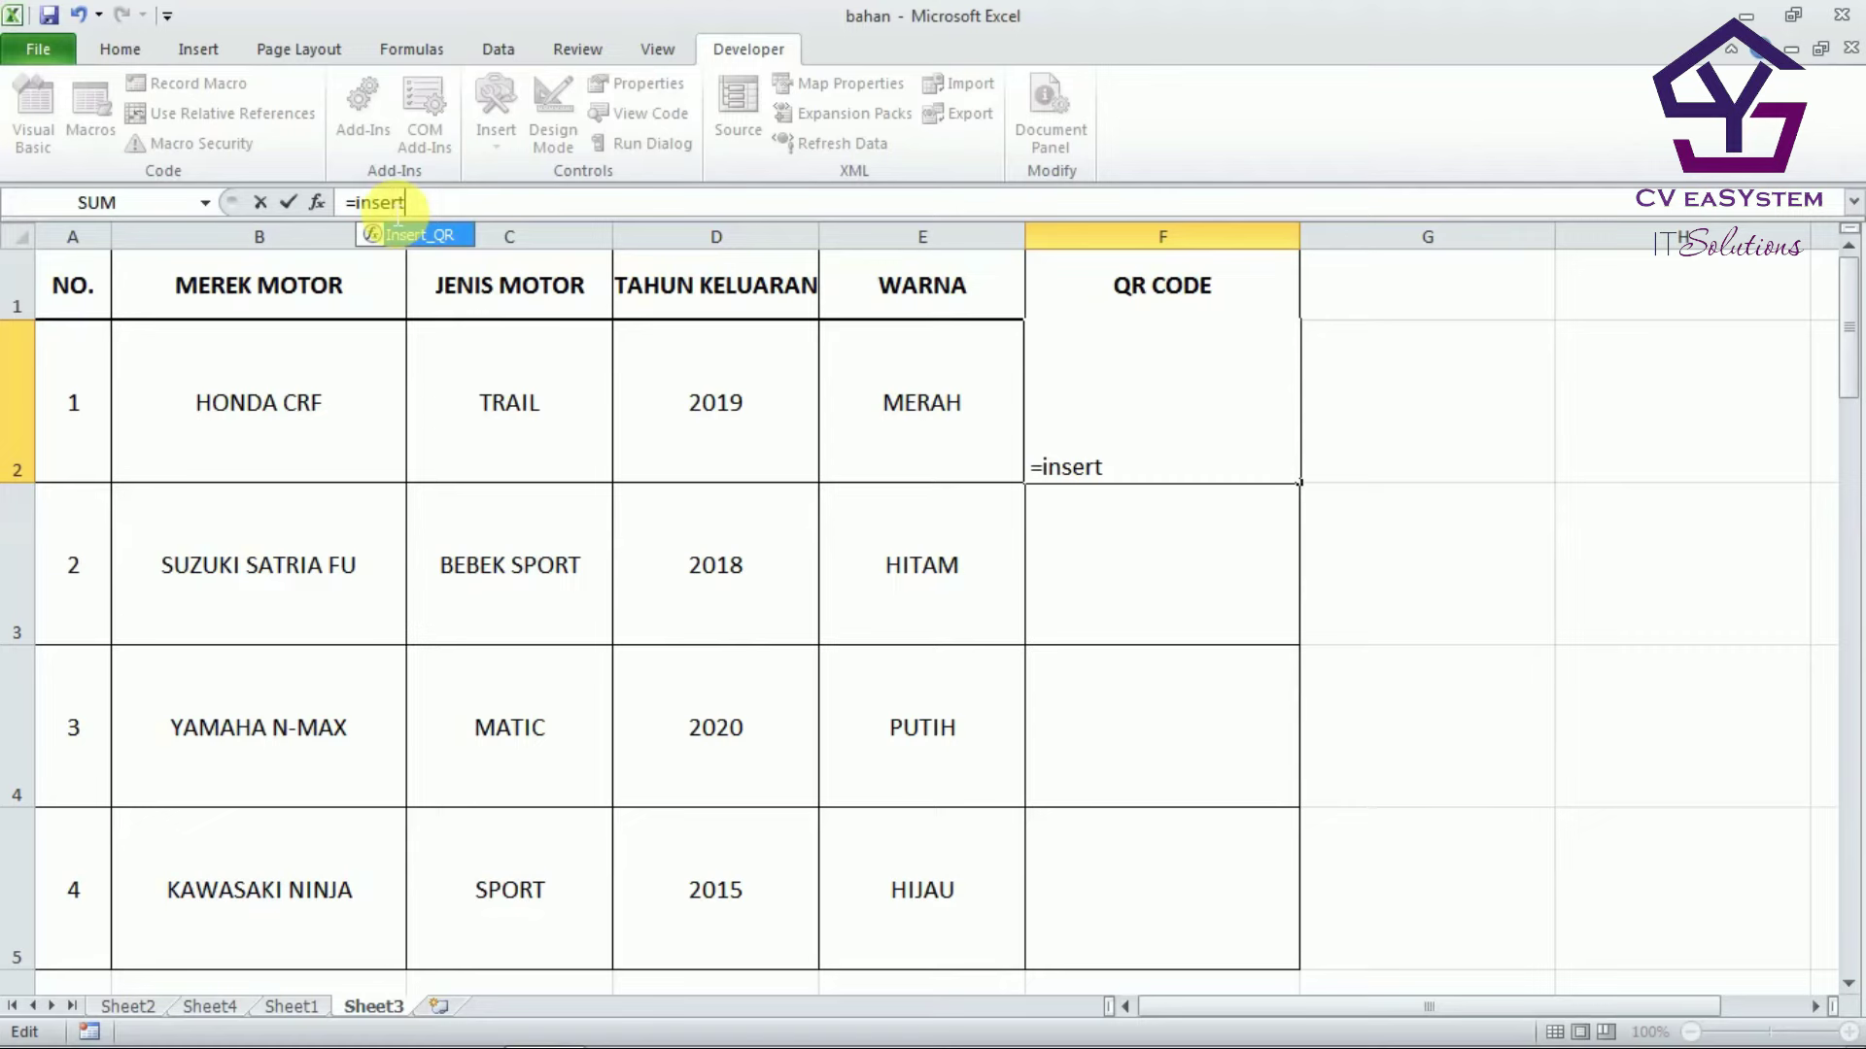
{"action": "type", "text": "_"}
{"action": "type", "text": "qr"}
{"action": "type", "text": "("}
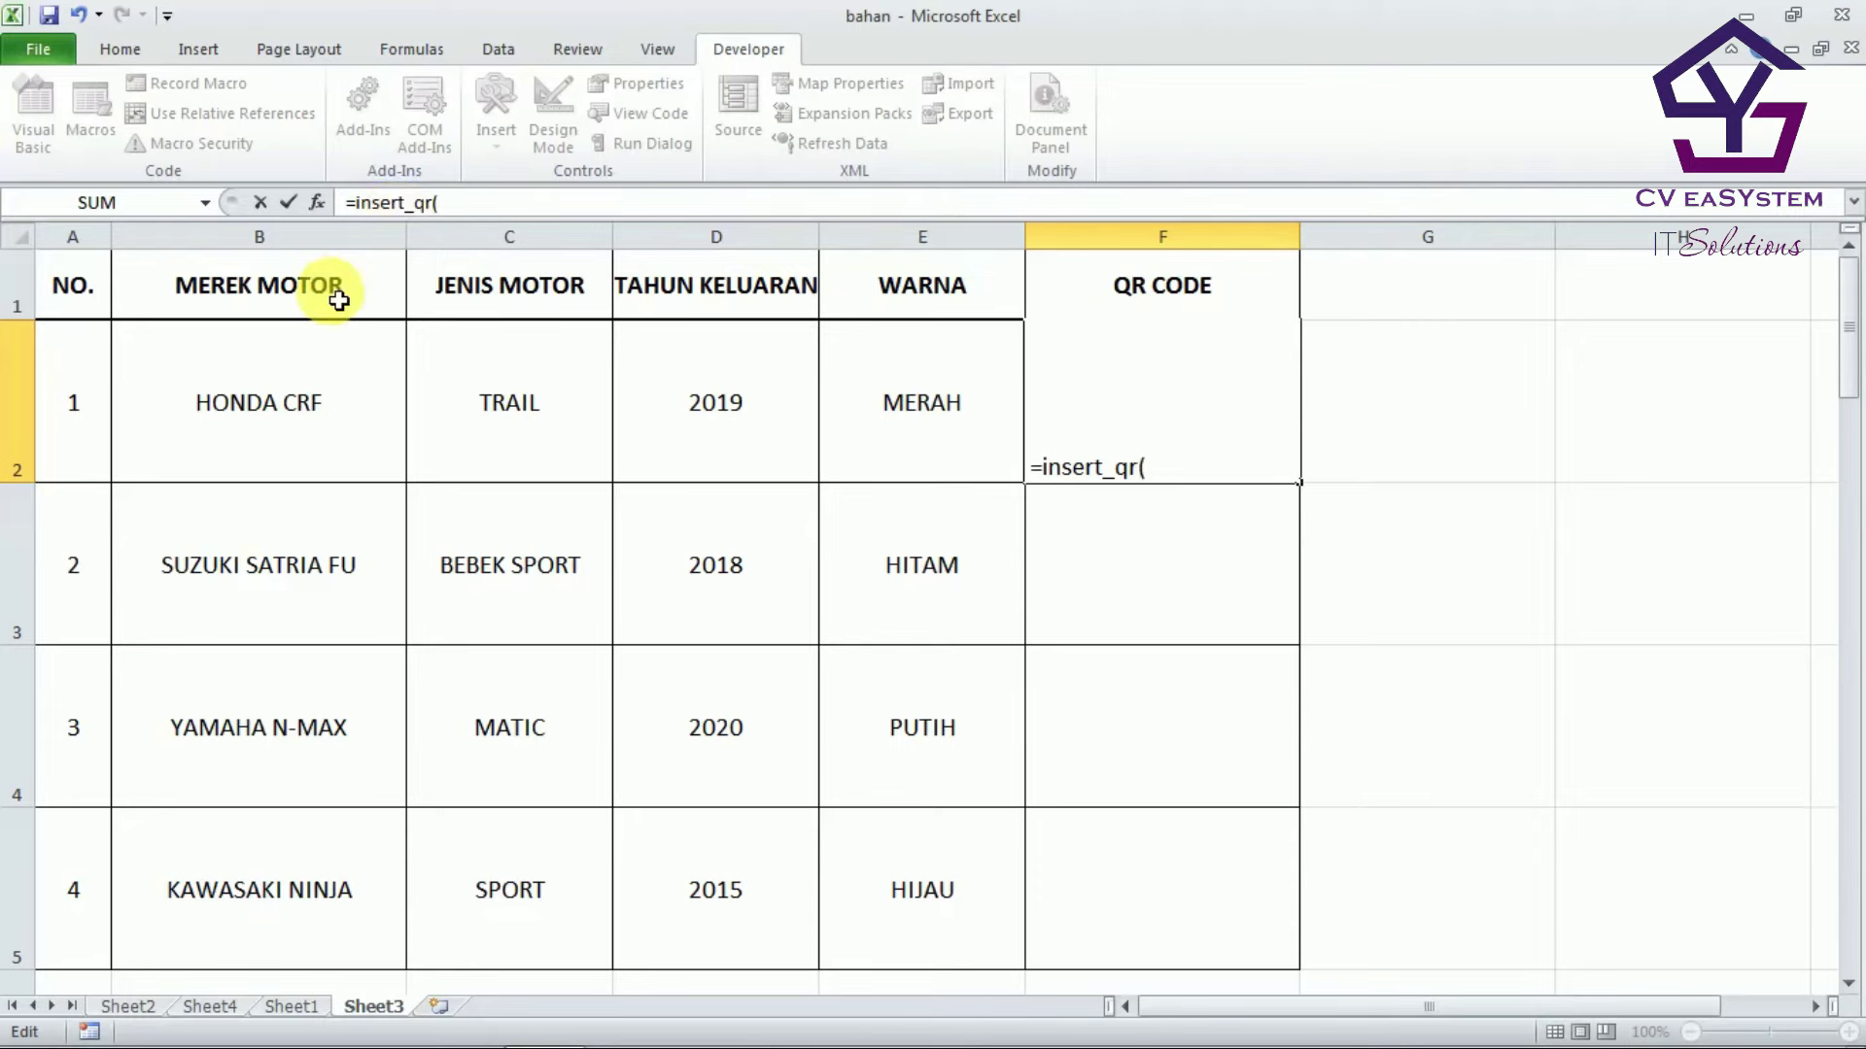
{"action": "left_click", "coordinate": [307, 378]}
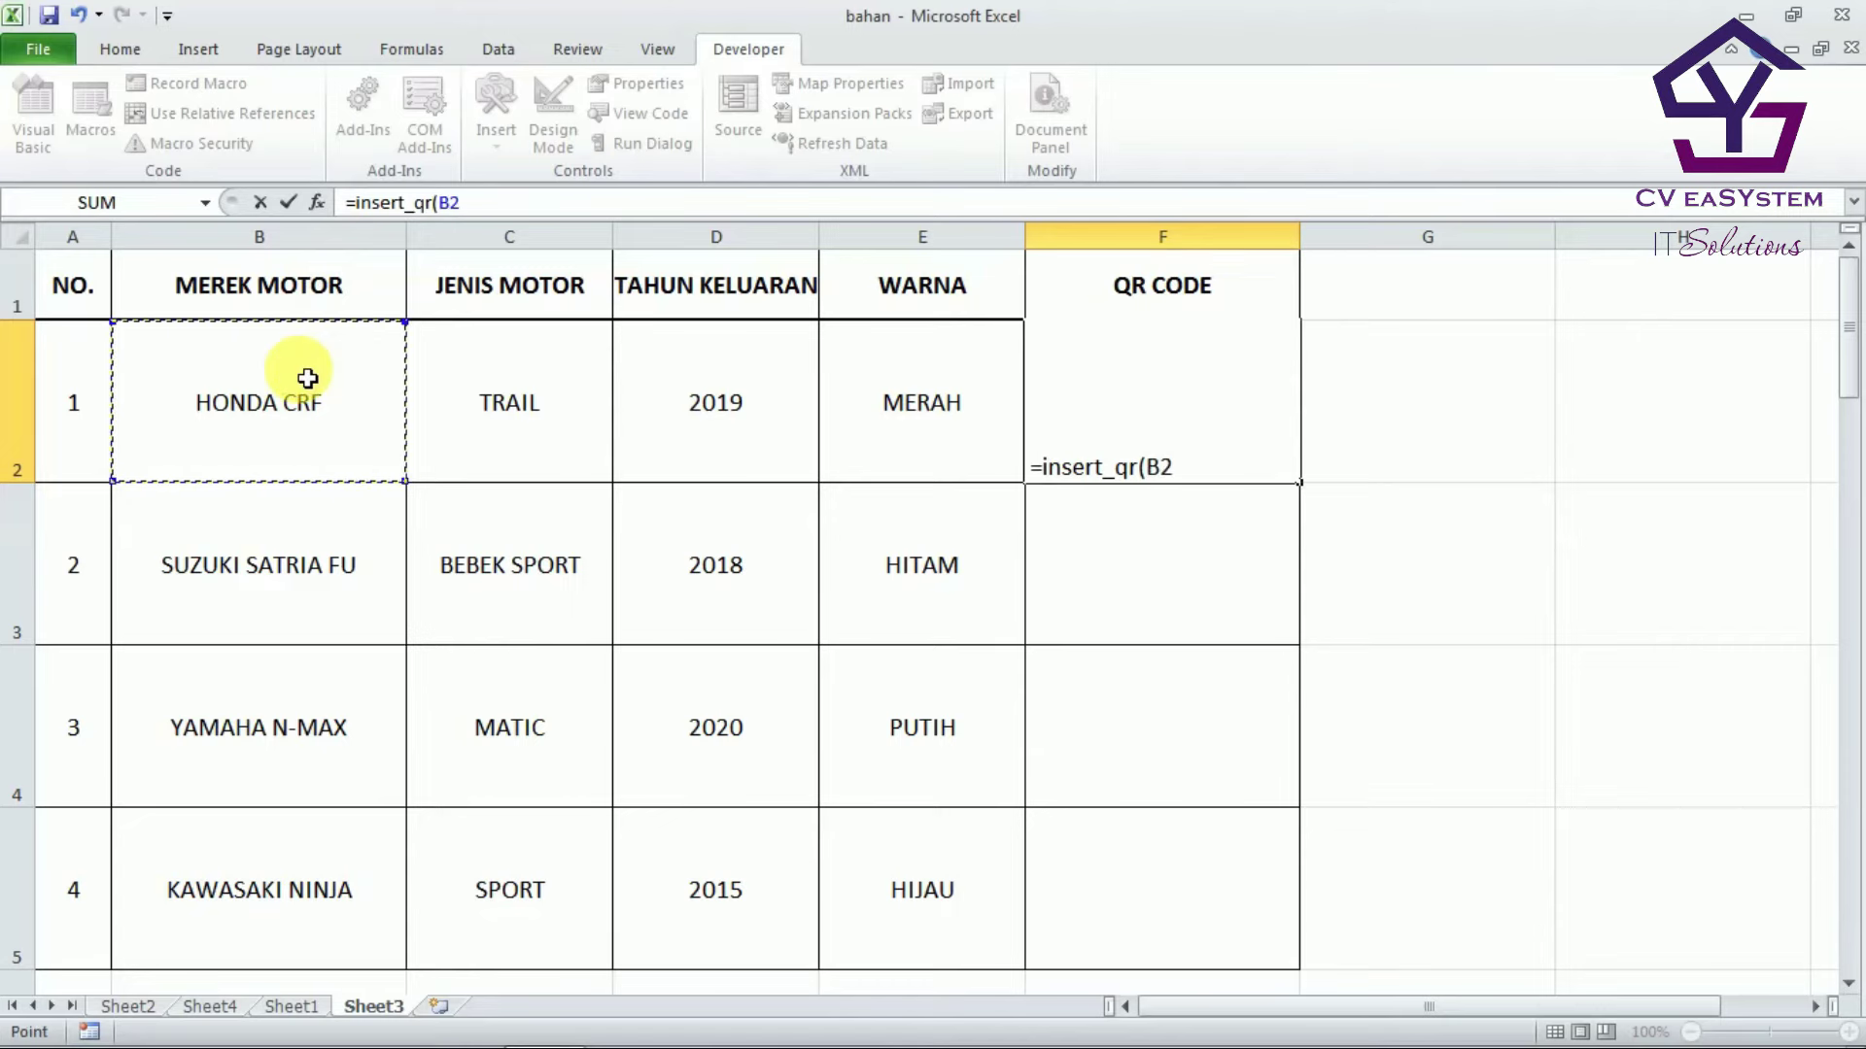
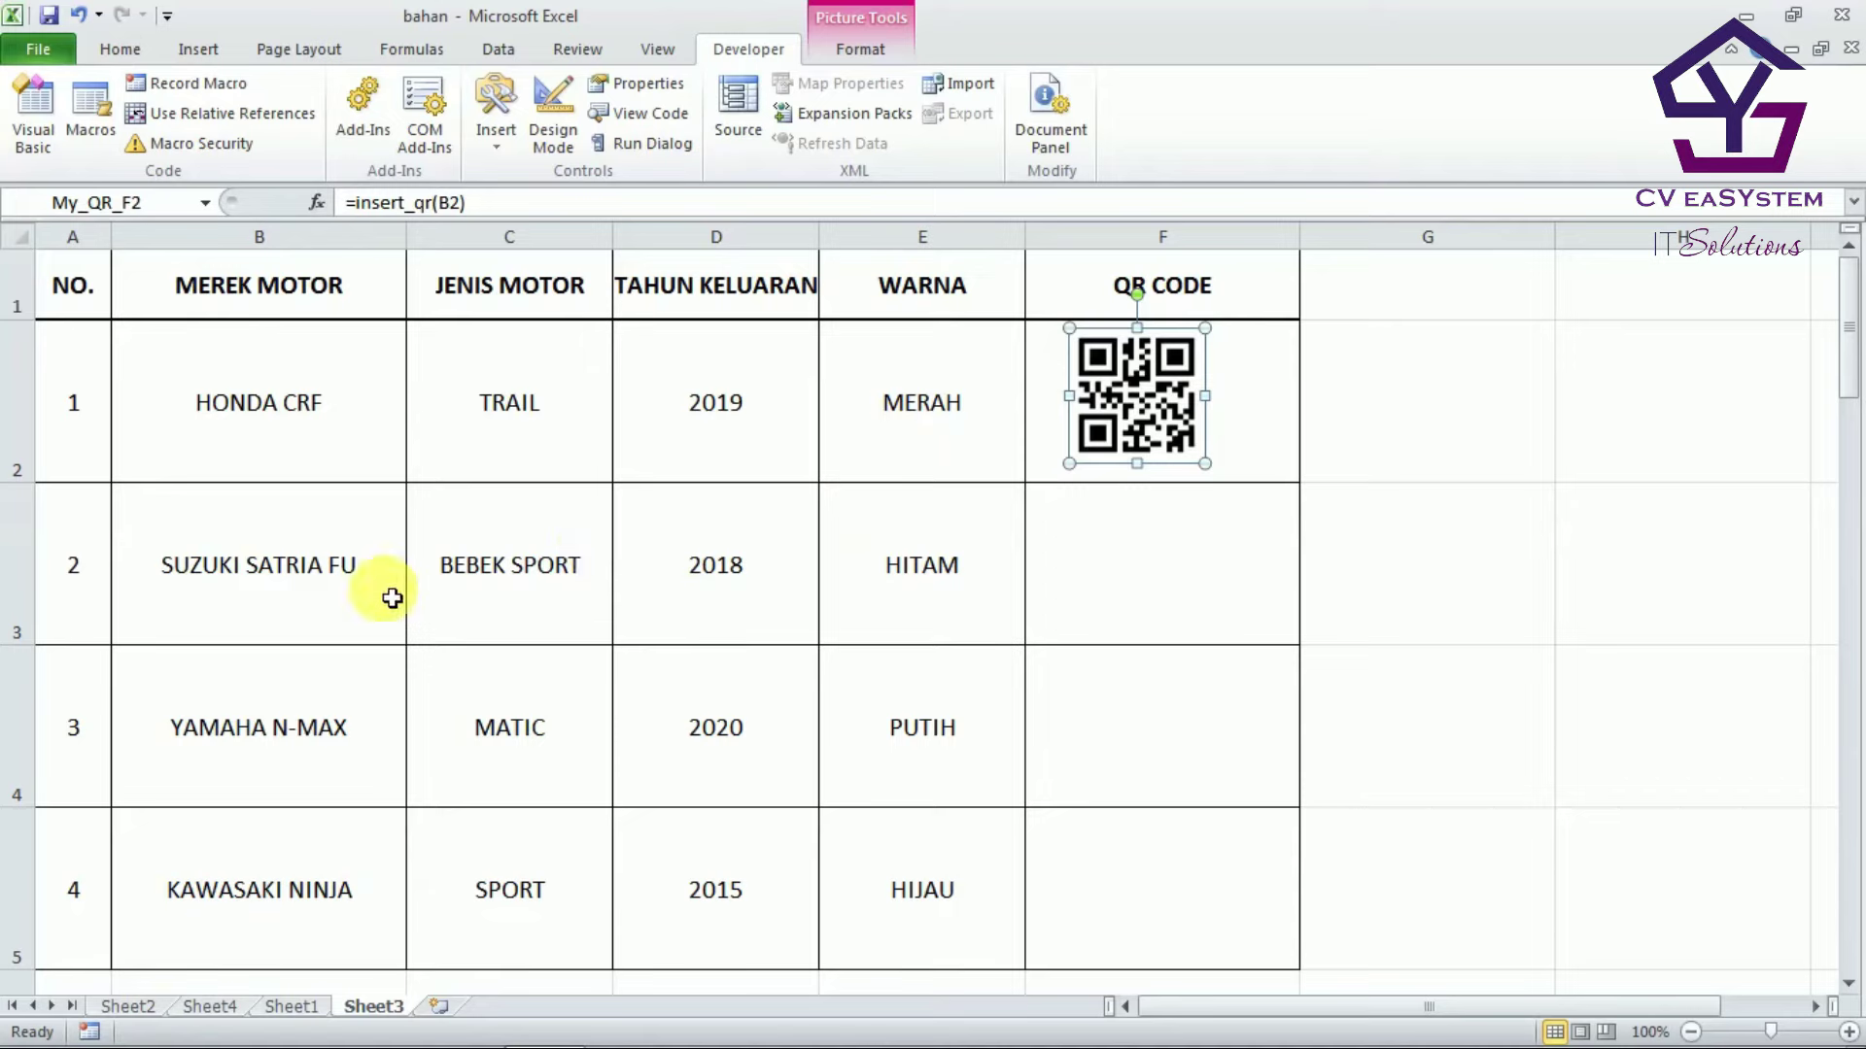
Step: In F3, enter =insert_qr(B3&C3&D3&E3) from the Suzuki row's brand, type, year and colour cells
{"action": "left_click", "coordinate": [1101, 591]}
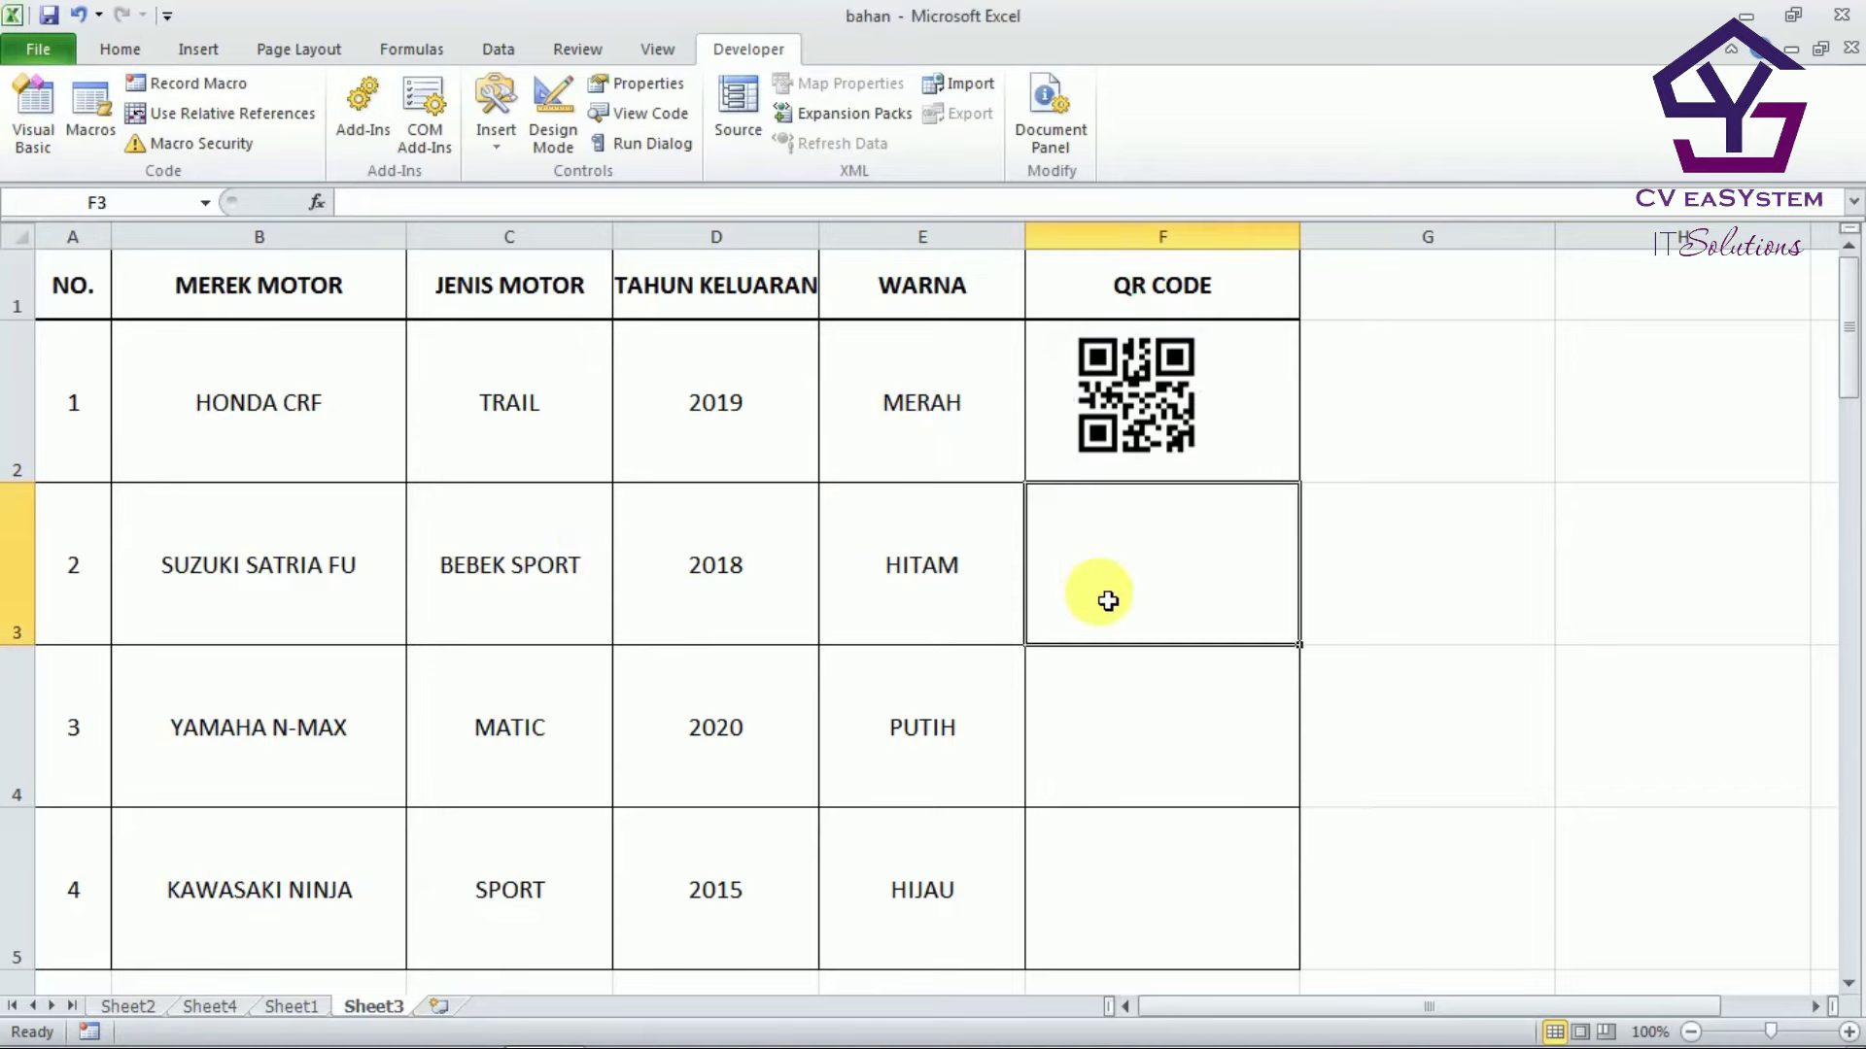
{"action": "left_click", "coordinate": [479, 207]}
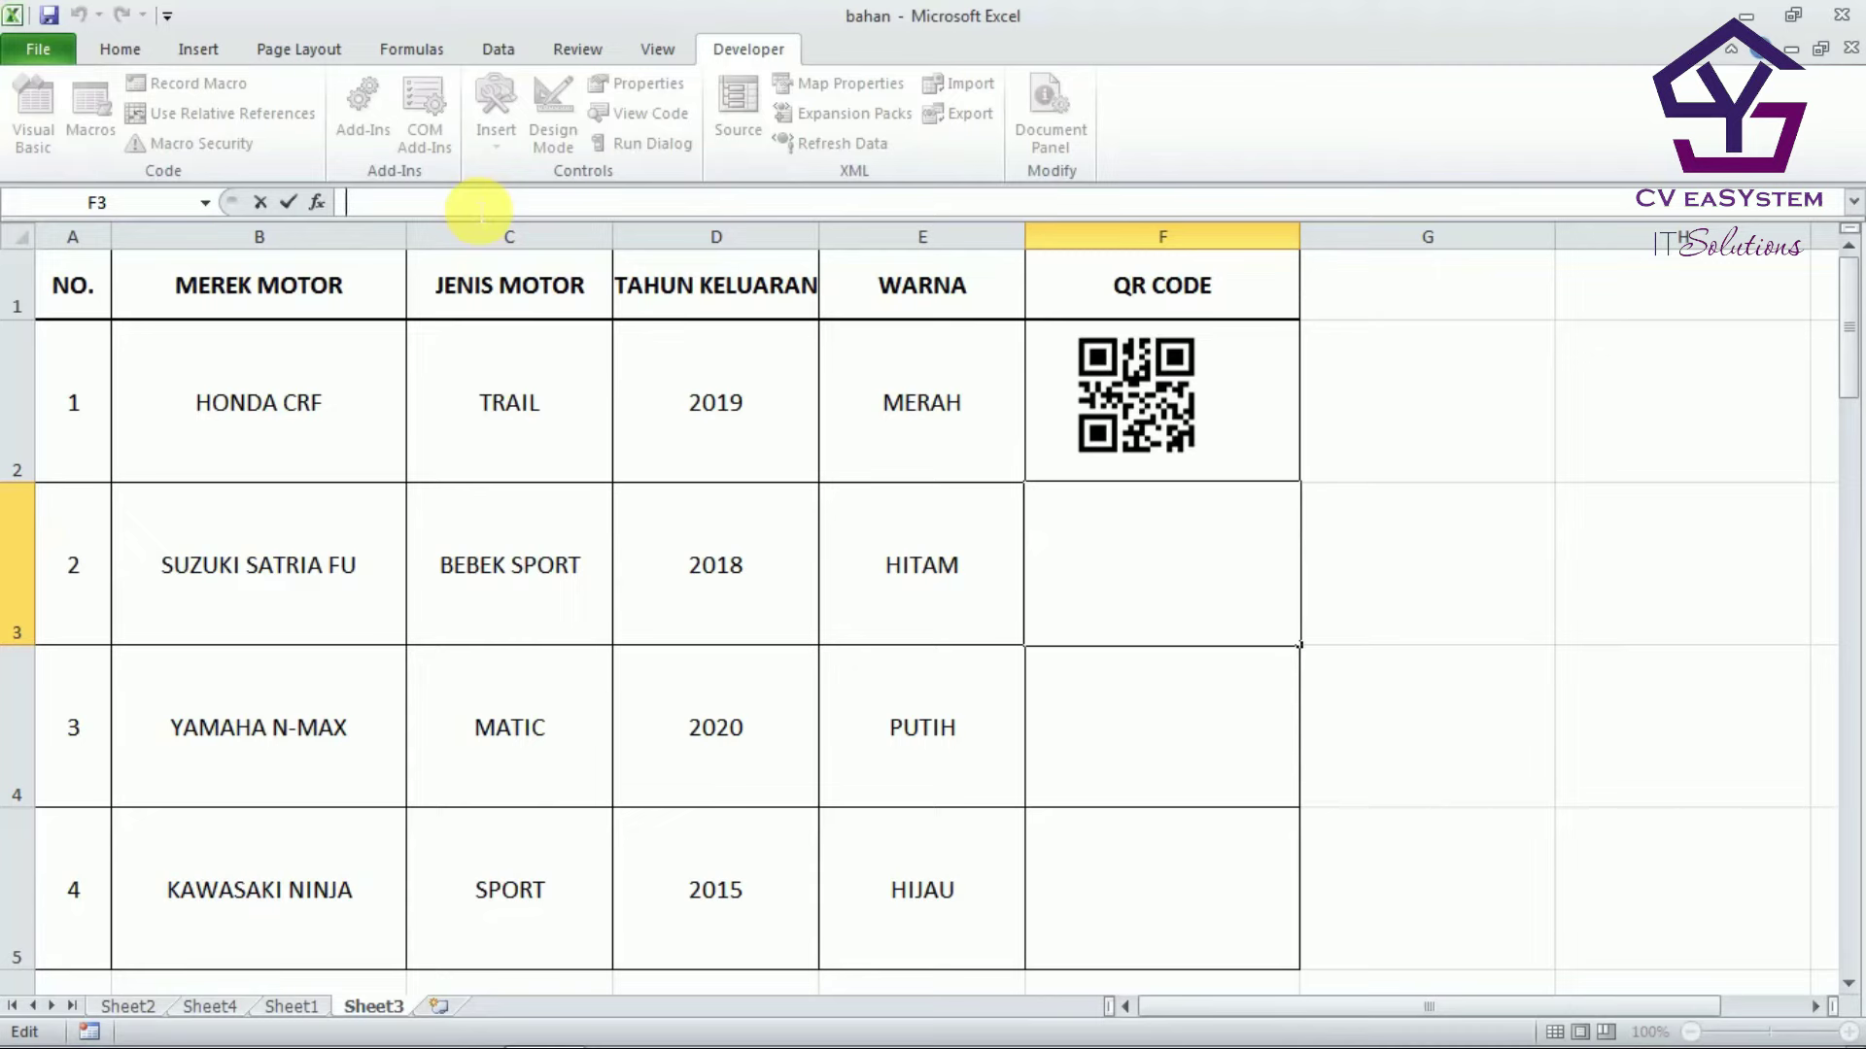
{"action": "left_click", "coordinate": [1111, 551]}
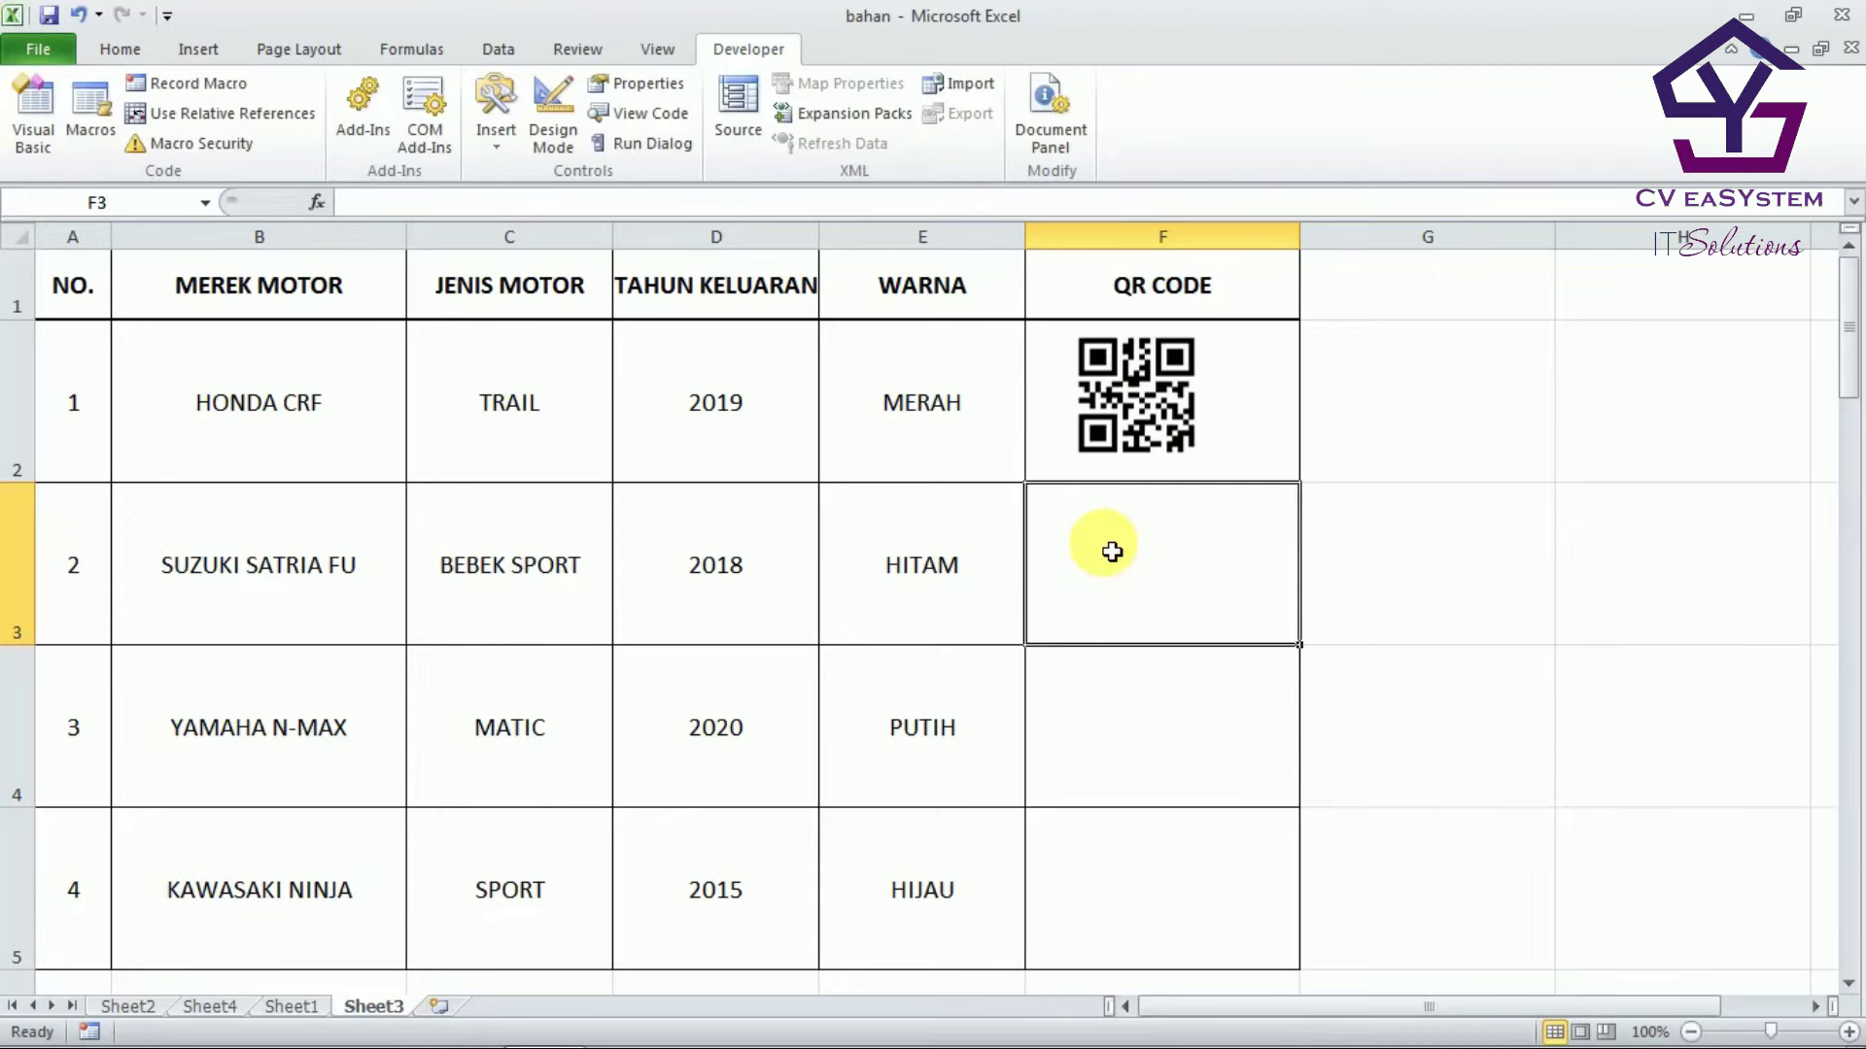
{"action": "type", "text": "="}
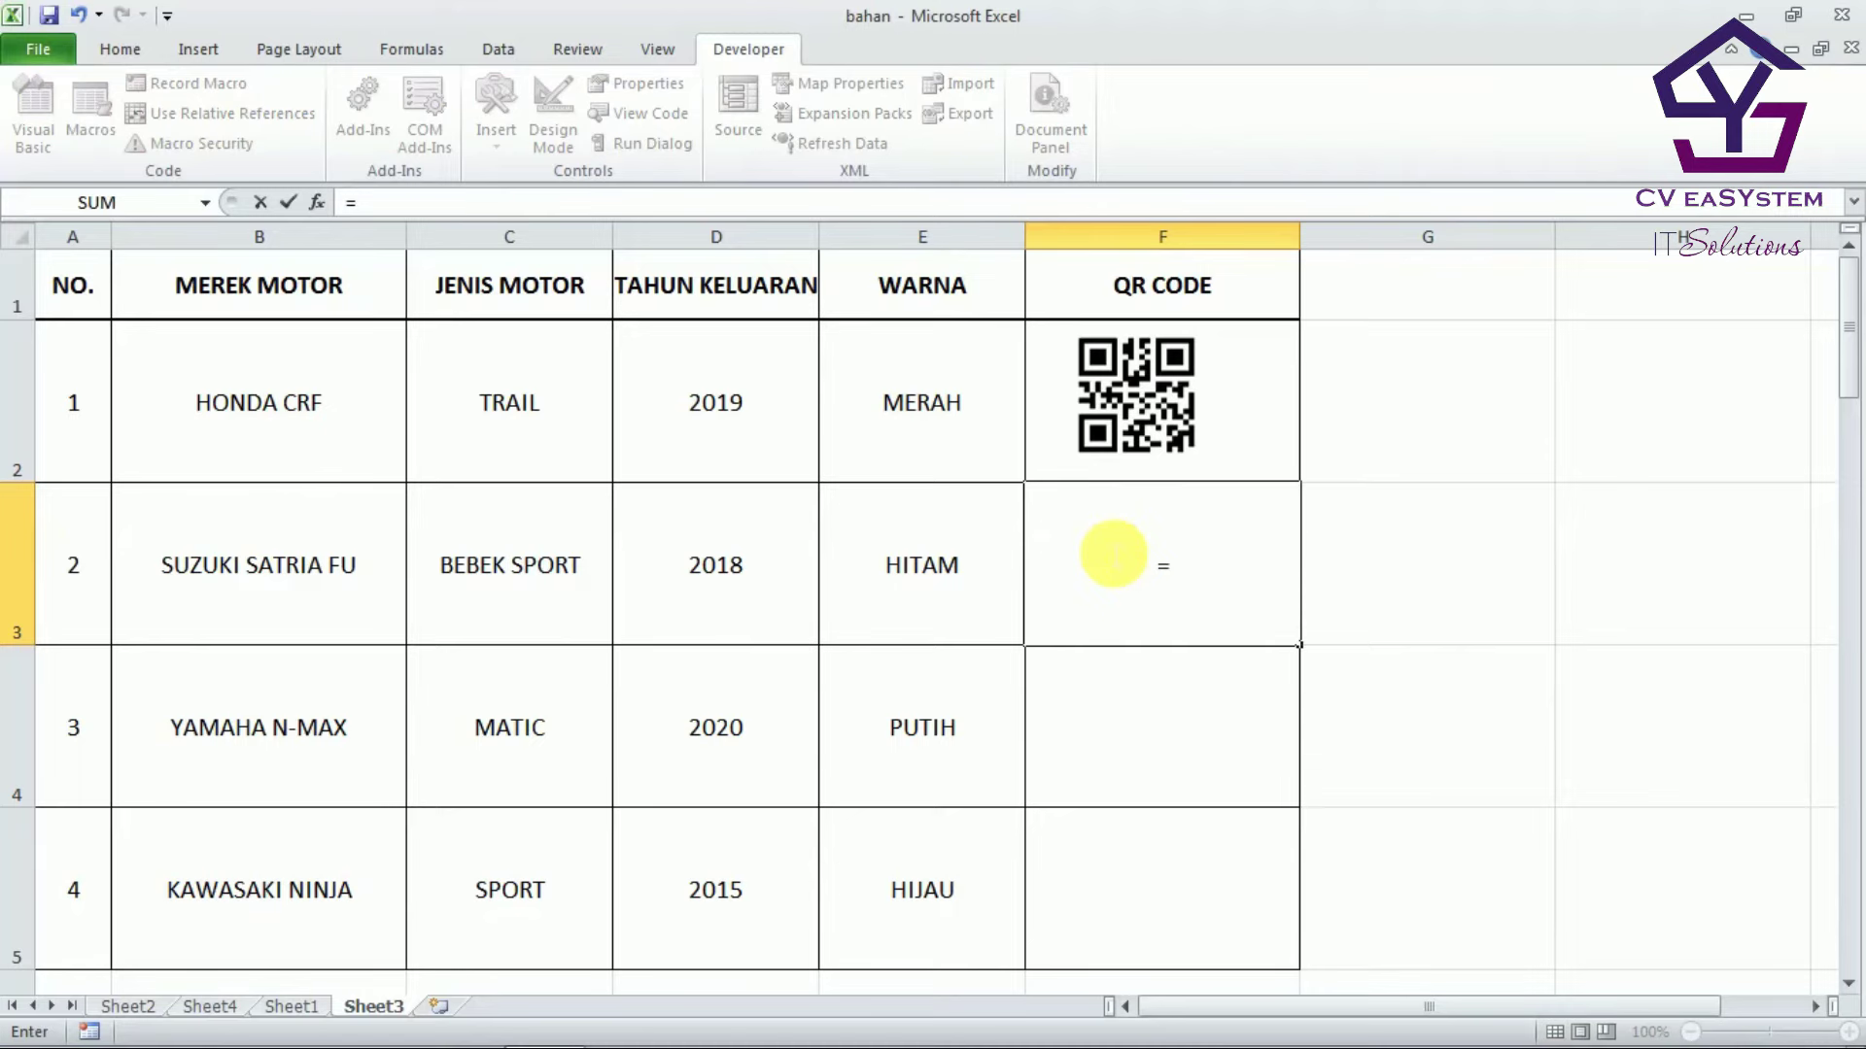
{"action": "type", "text": "insert_qr"}
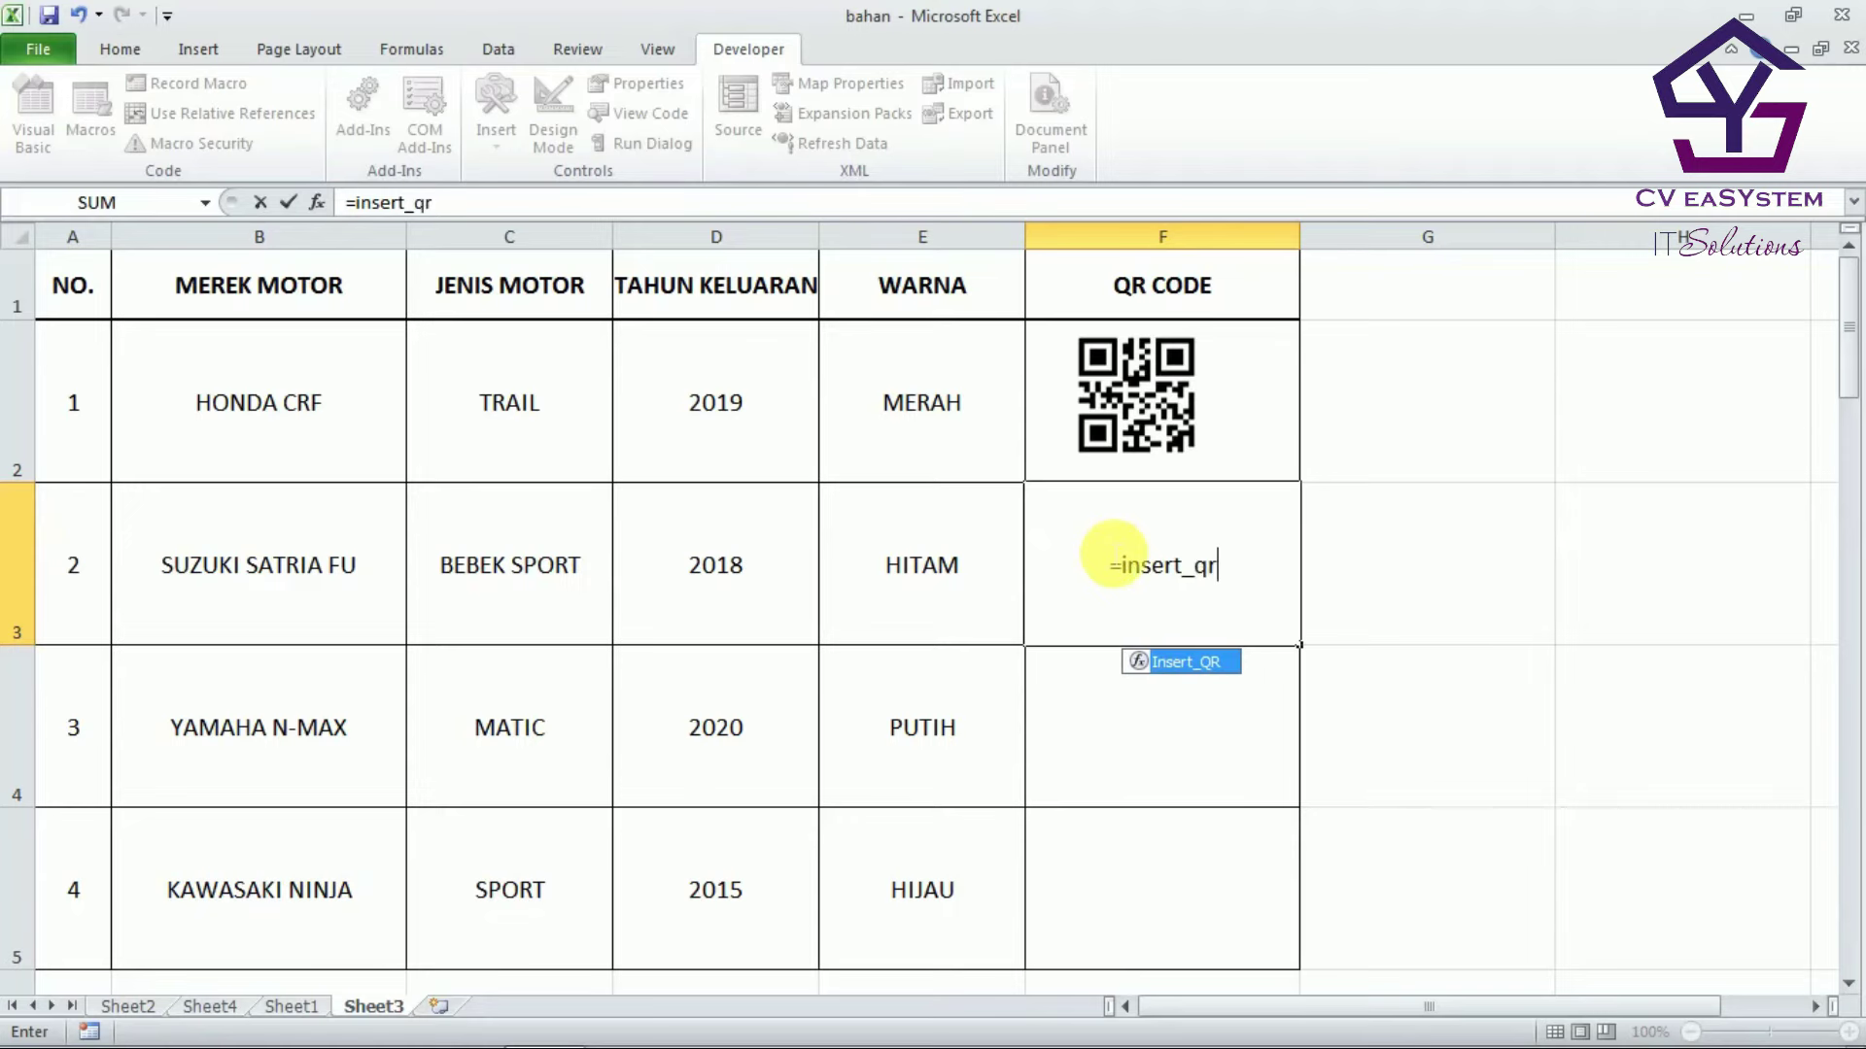
{"action": "type", "text": "("}
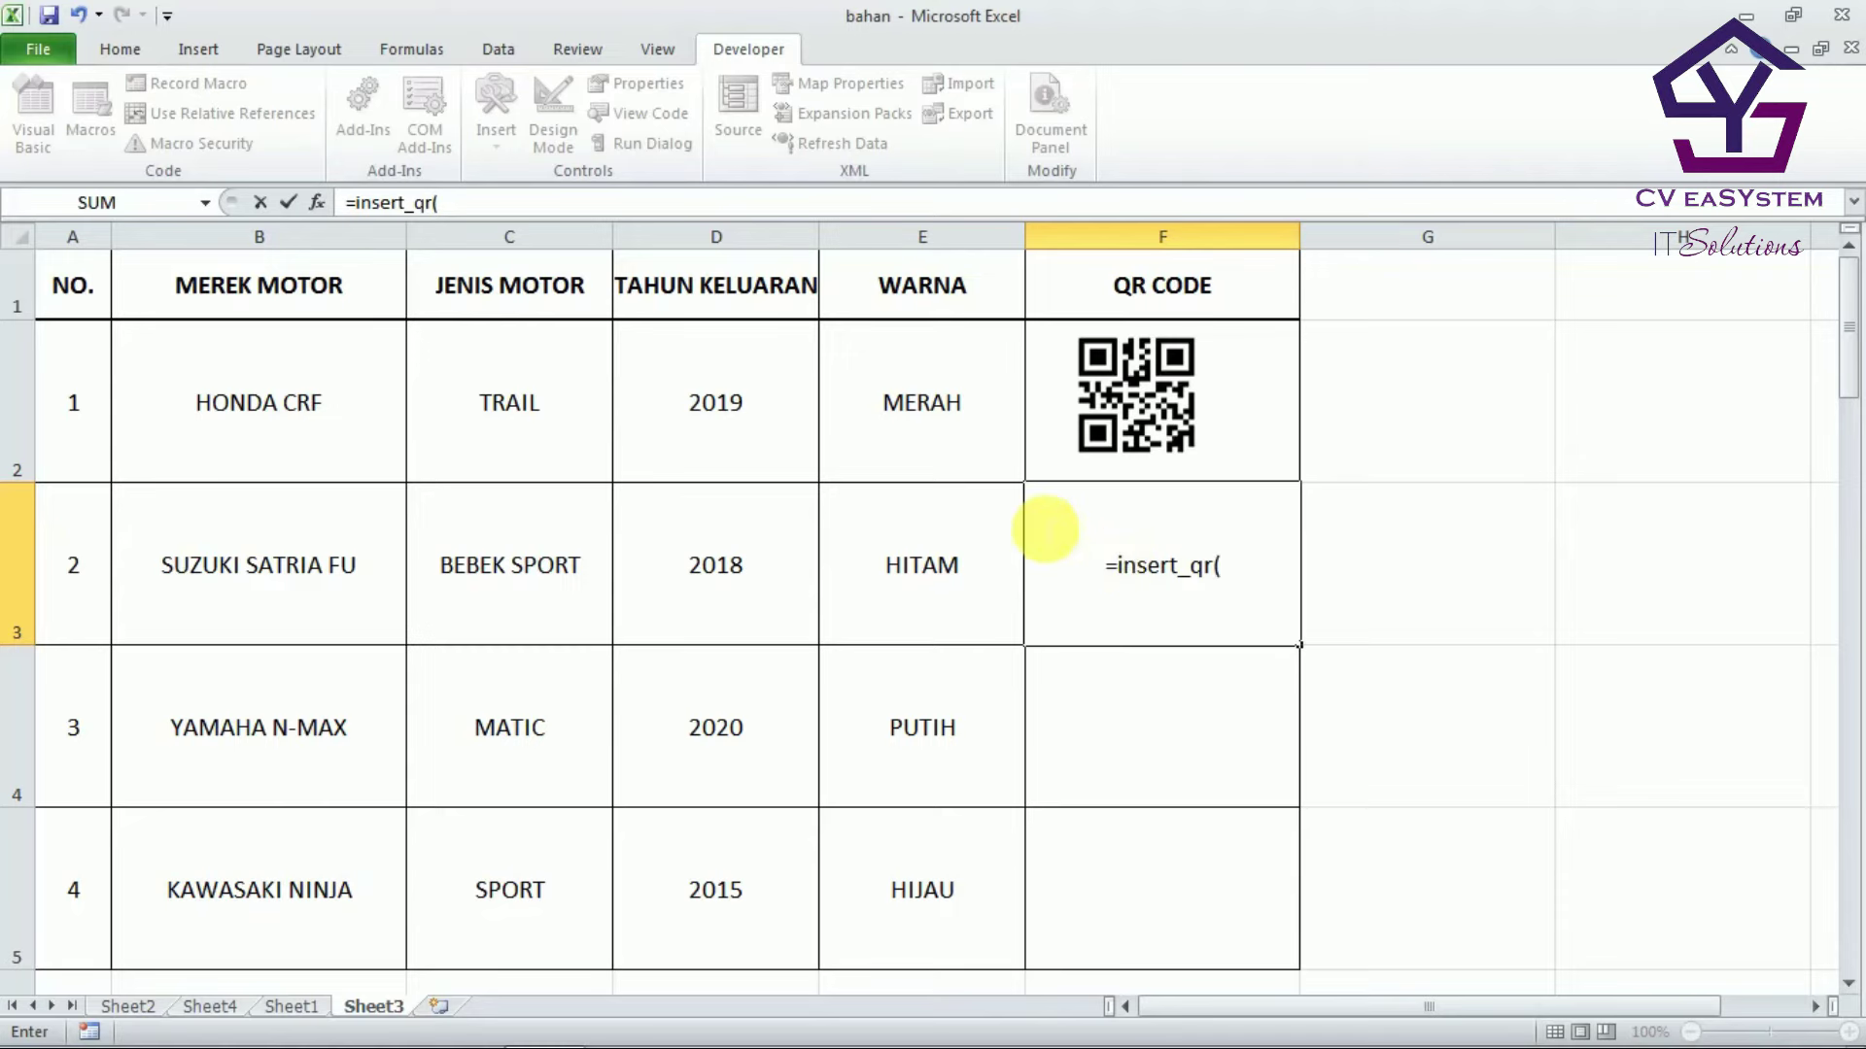
{"action": "left_click", "coordinate": [333, 595]}
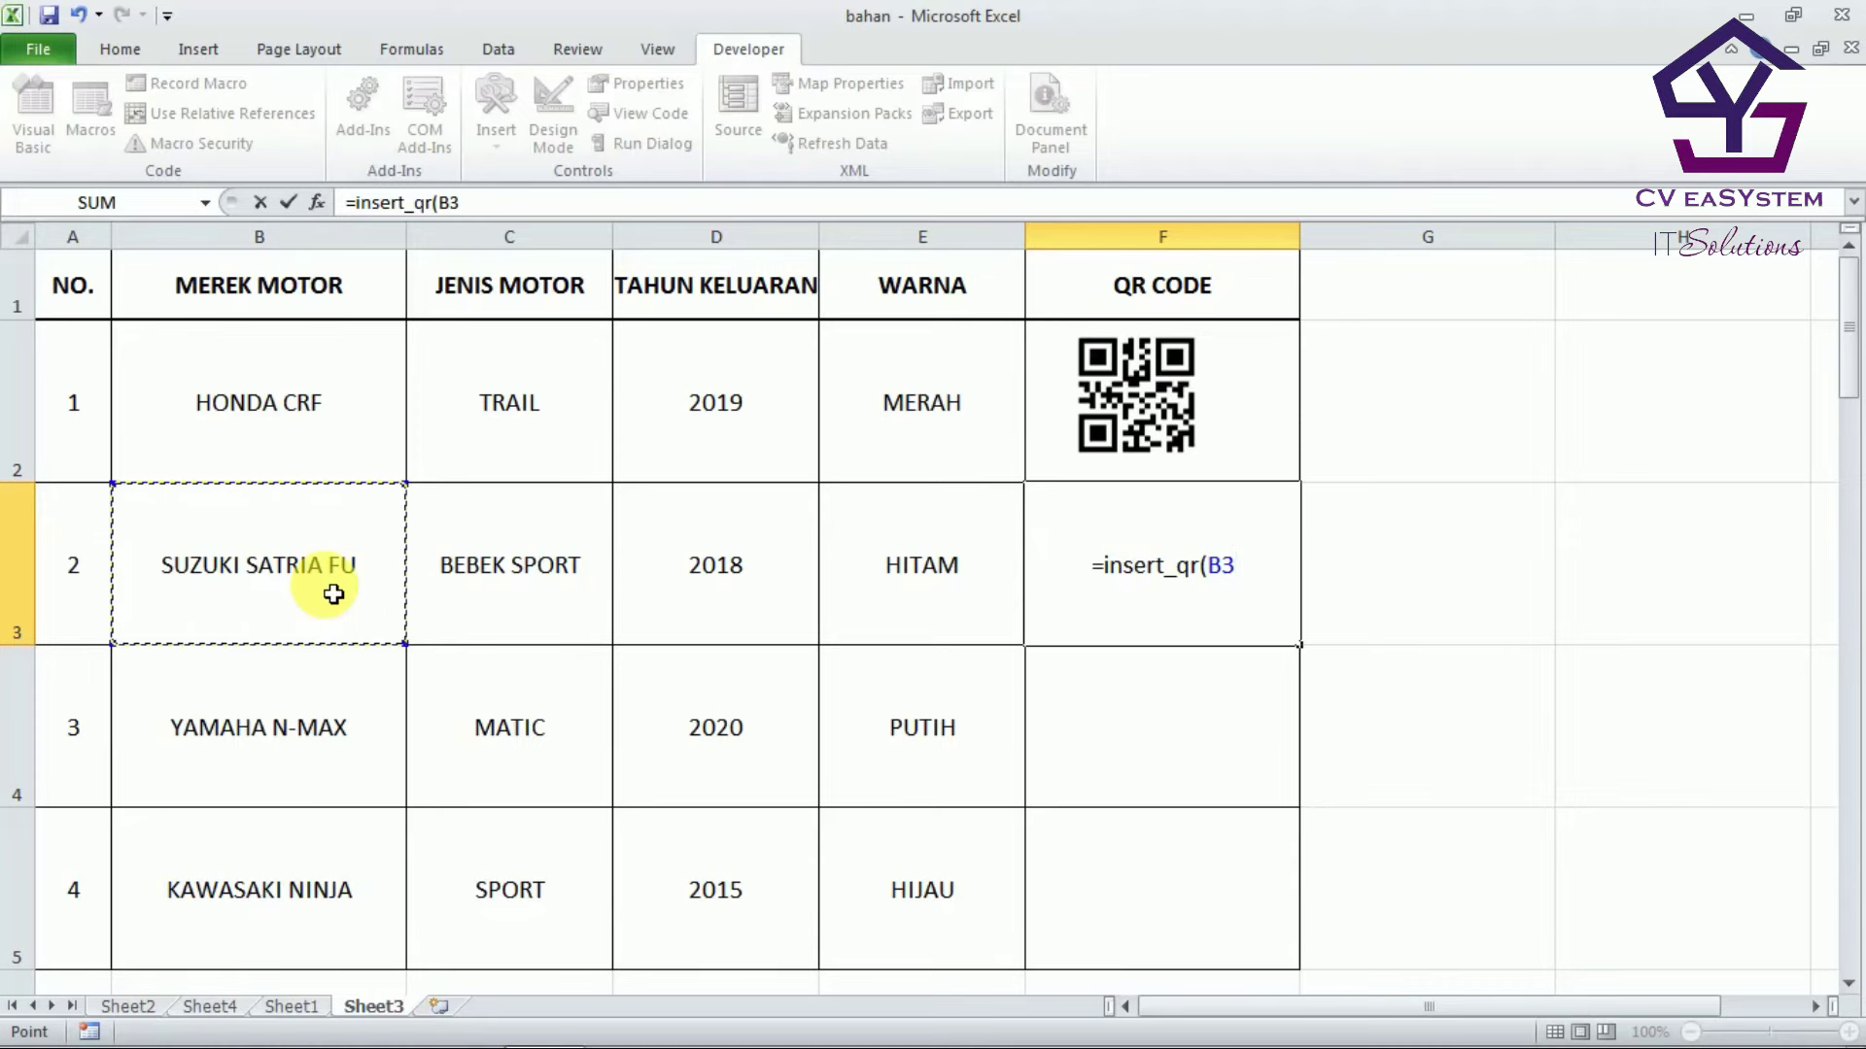
{"action": "type", "text": "&"}
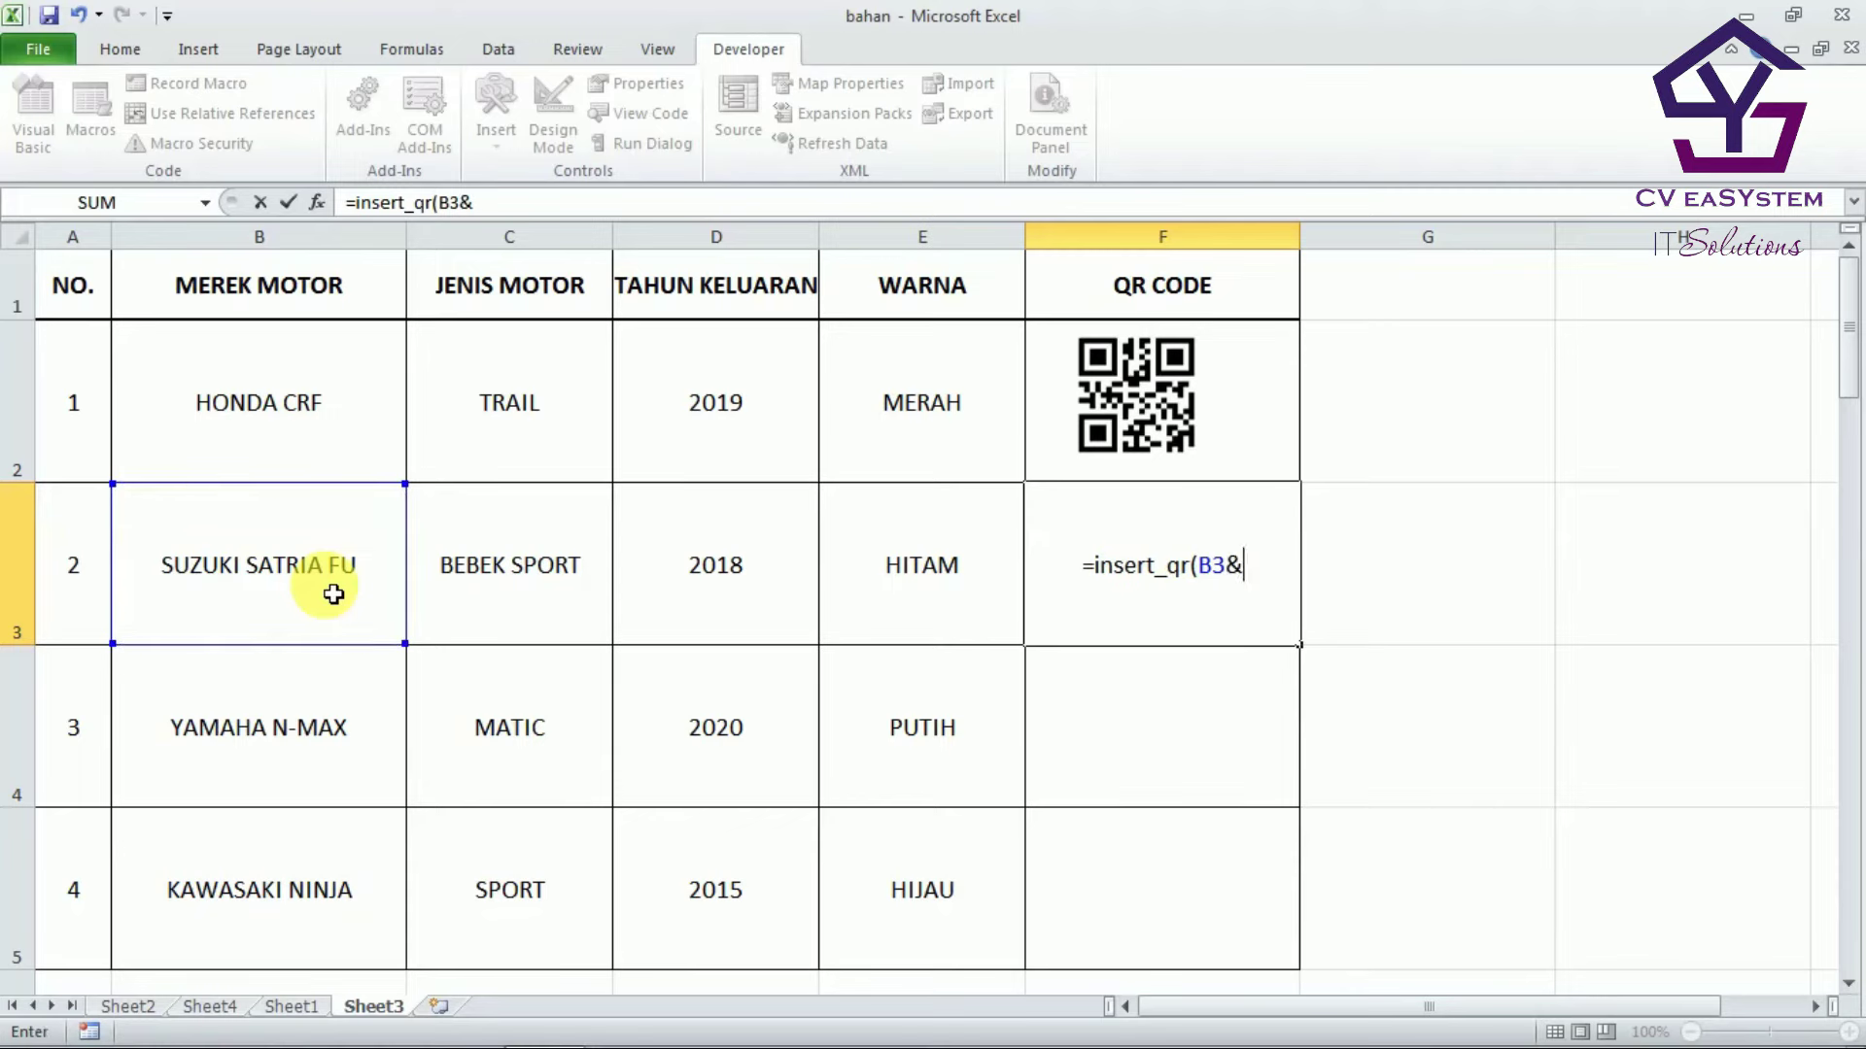
{"action": "left_click", "coordinate": [541, 589]}
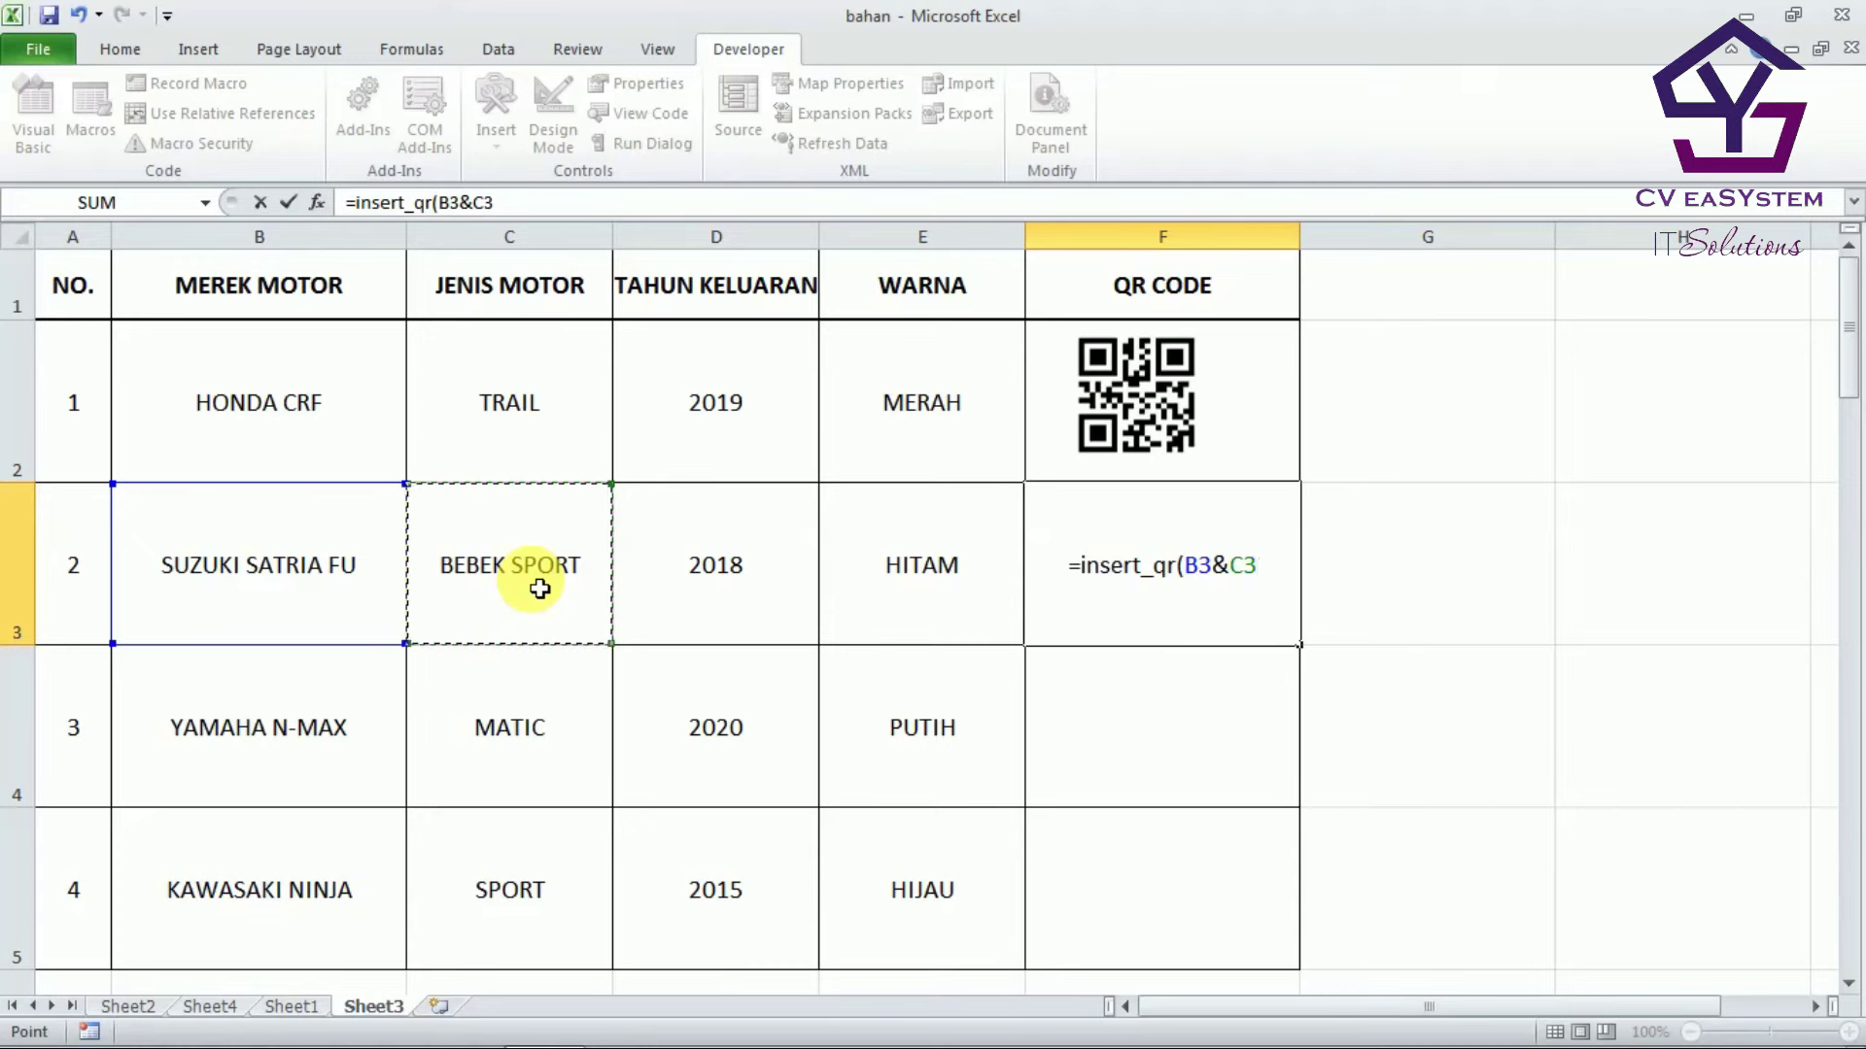
{"action": "type", "text": "&"}
{"action": "left_click", "coordinate": [695, 587]}
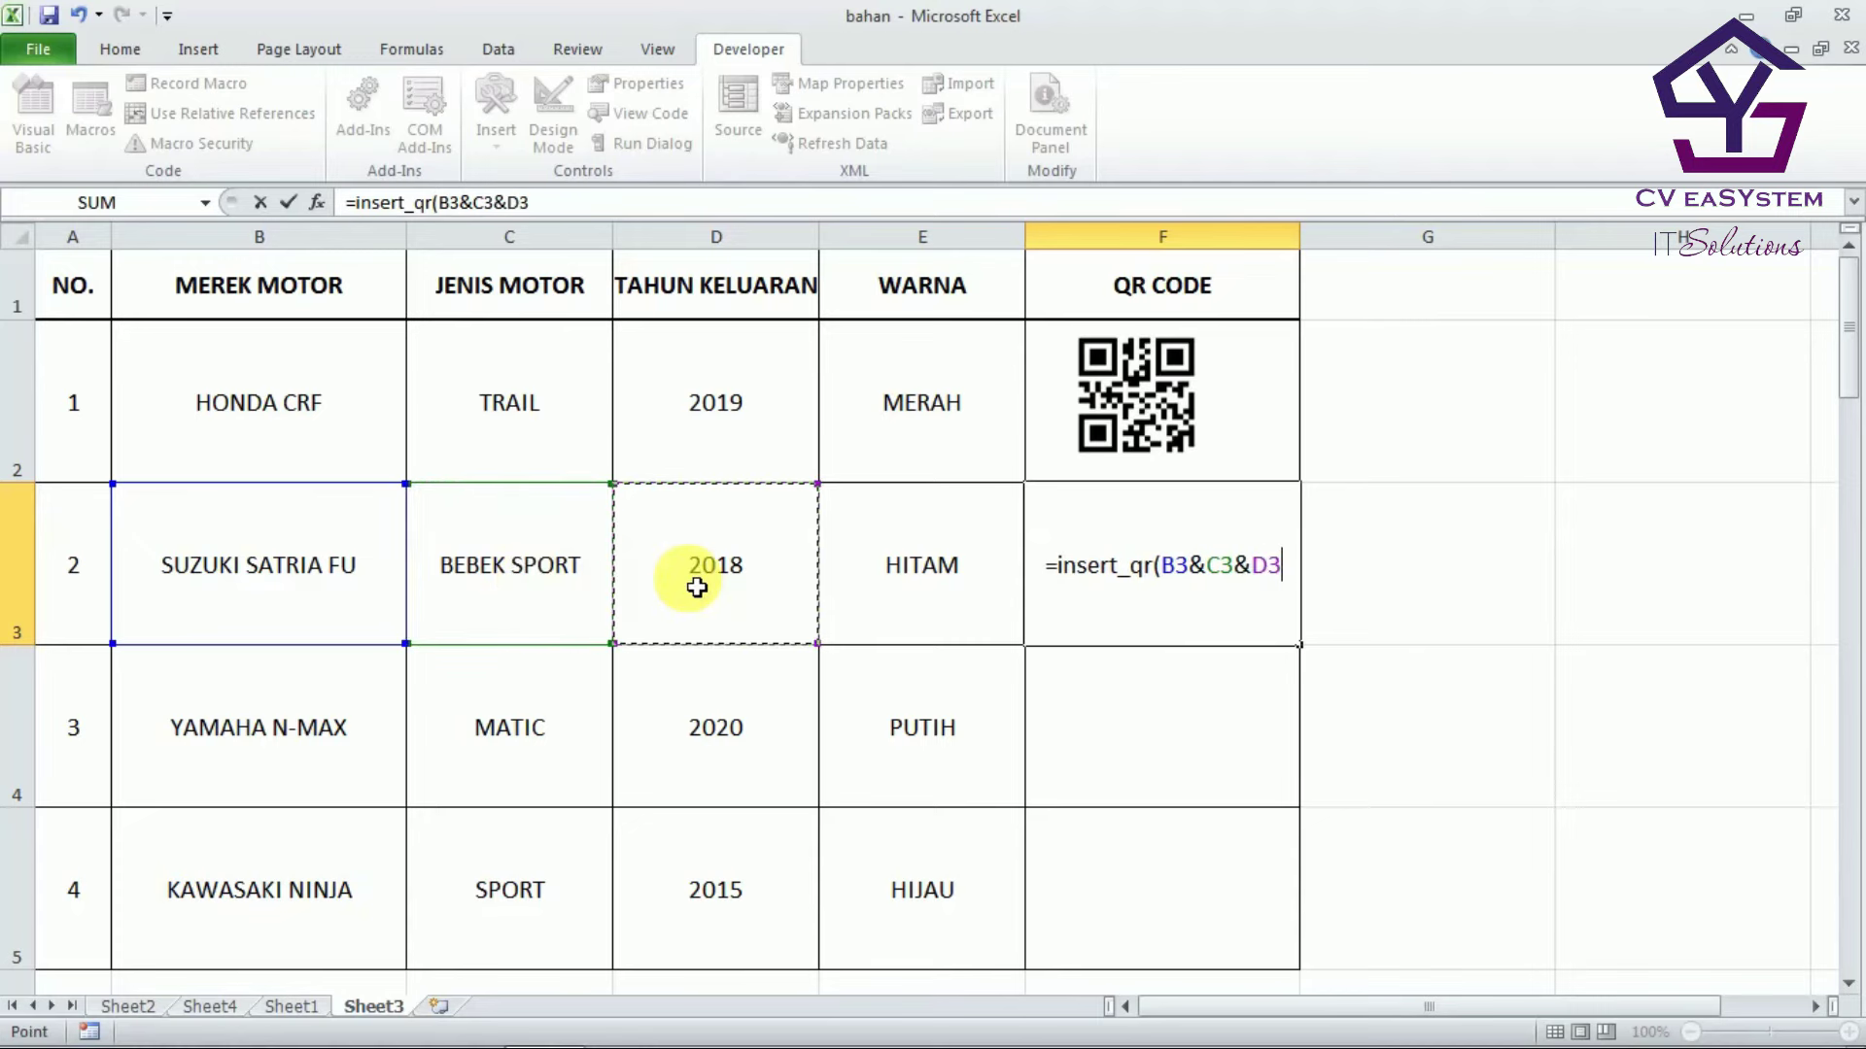
{"action": "type", "text": "&"}
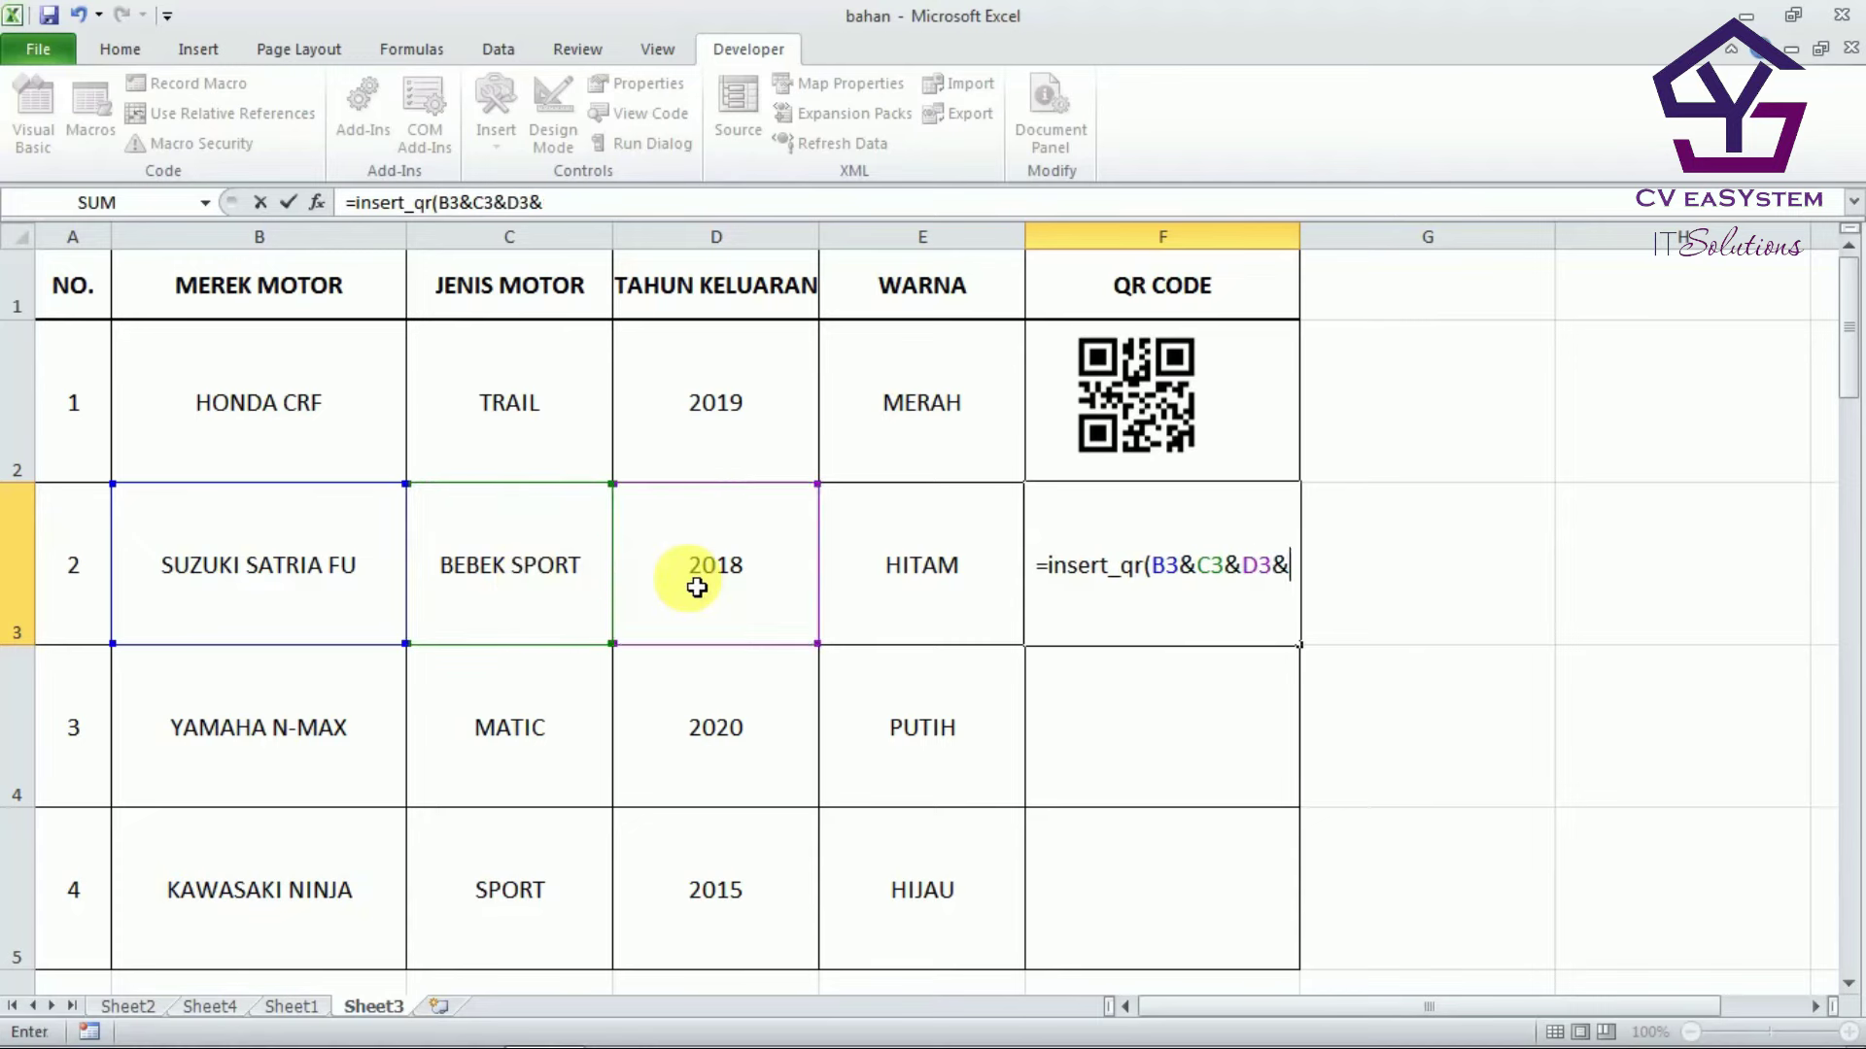
{"action": "left_click", "coordinate": [950, 575]}
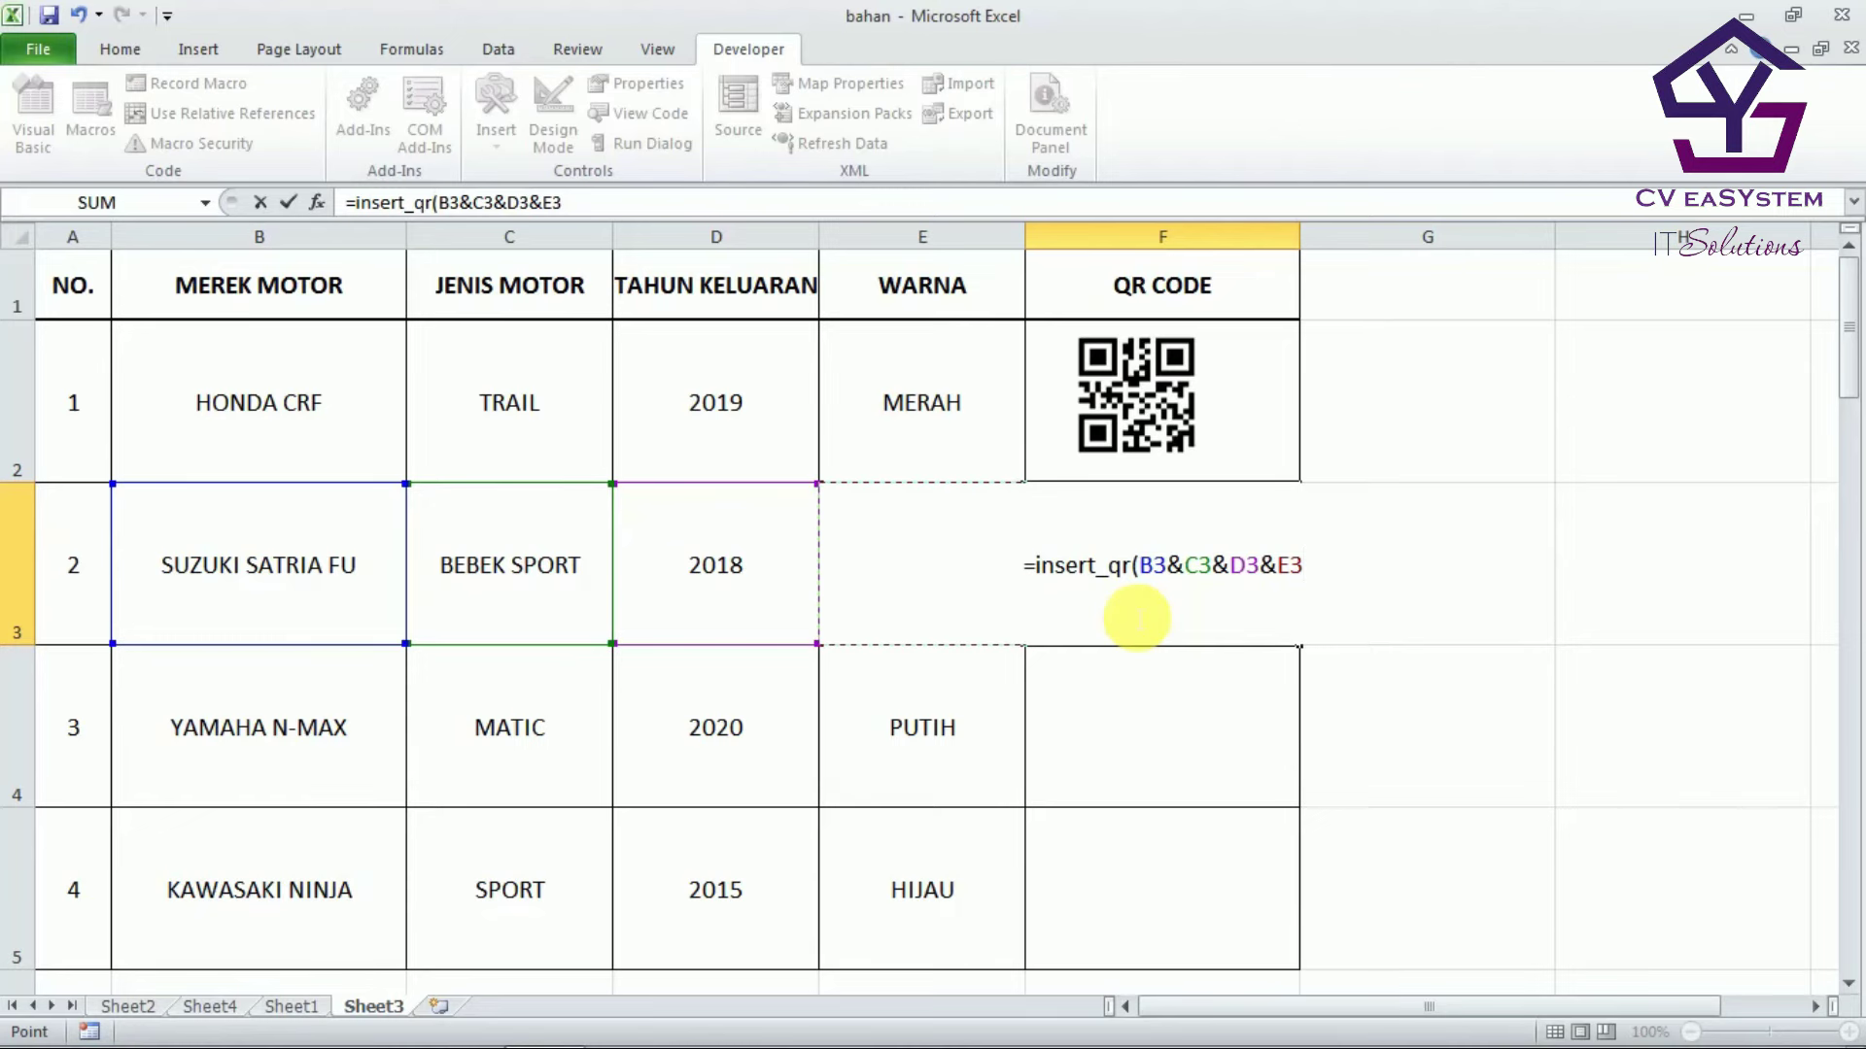
{"action": "type", "text": ")"}
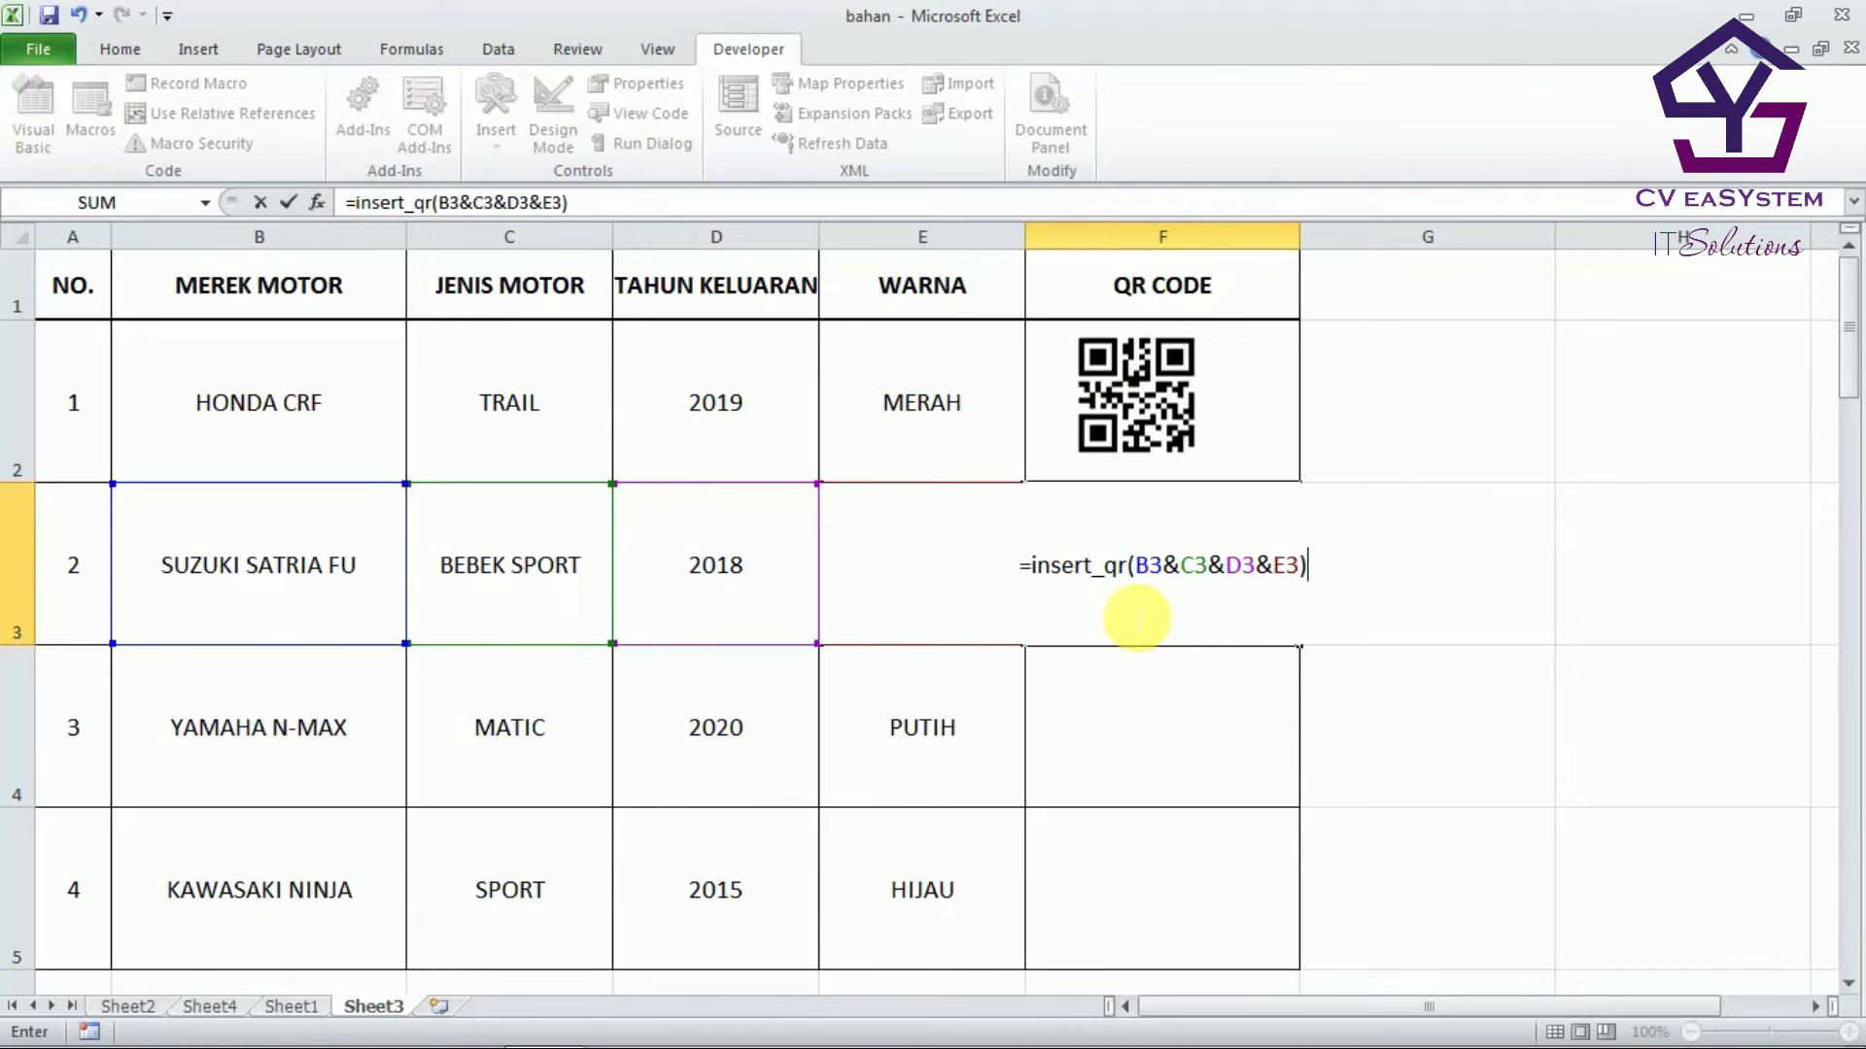
Step: Confirm the insert_qr formula in F3 and fill it down to F4 and F5
{"action": "key", "text": "Return"}
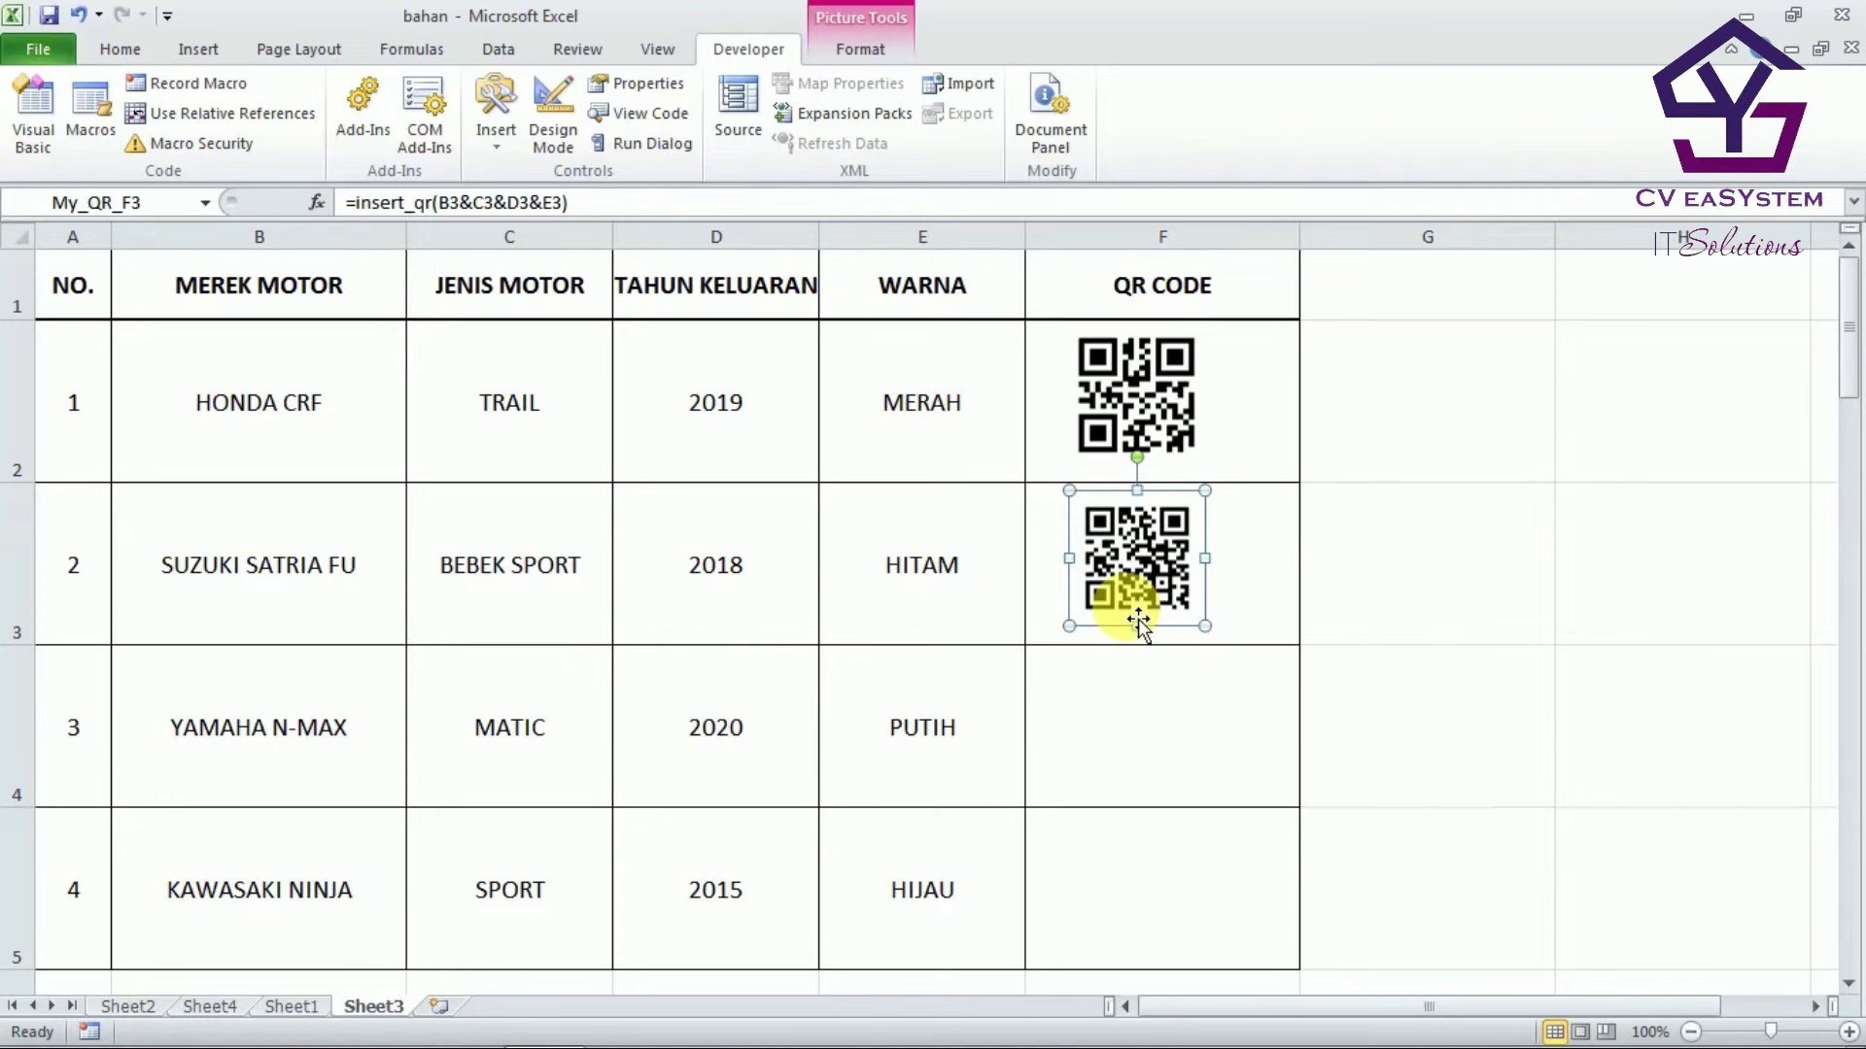
{"action": "left_click", "coordinate": [1252, 610]}
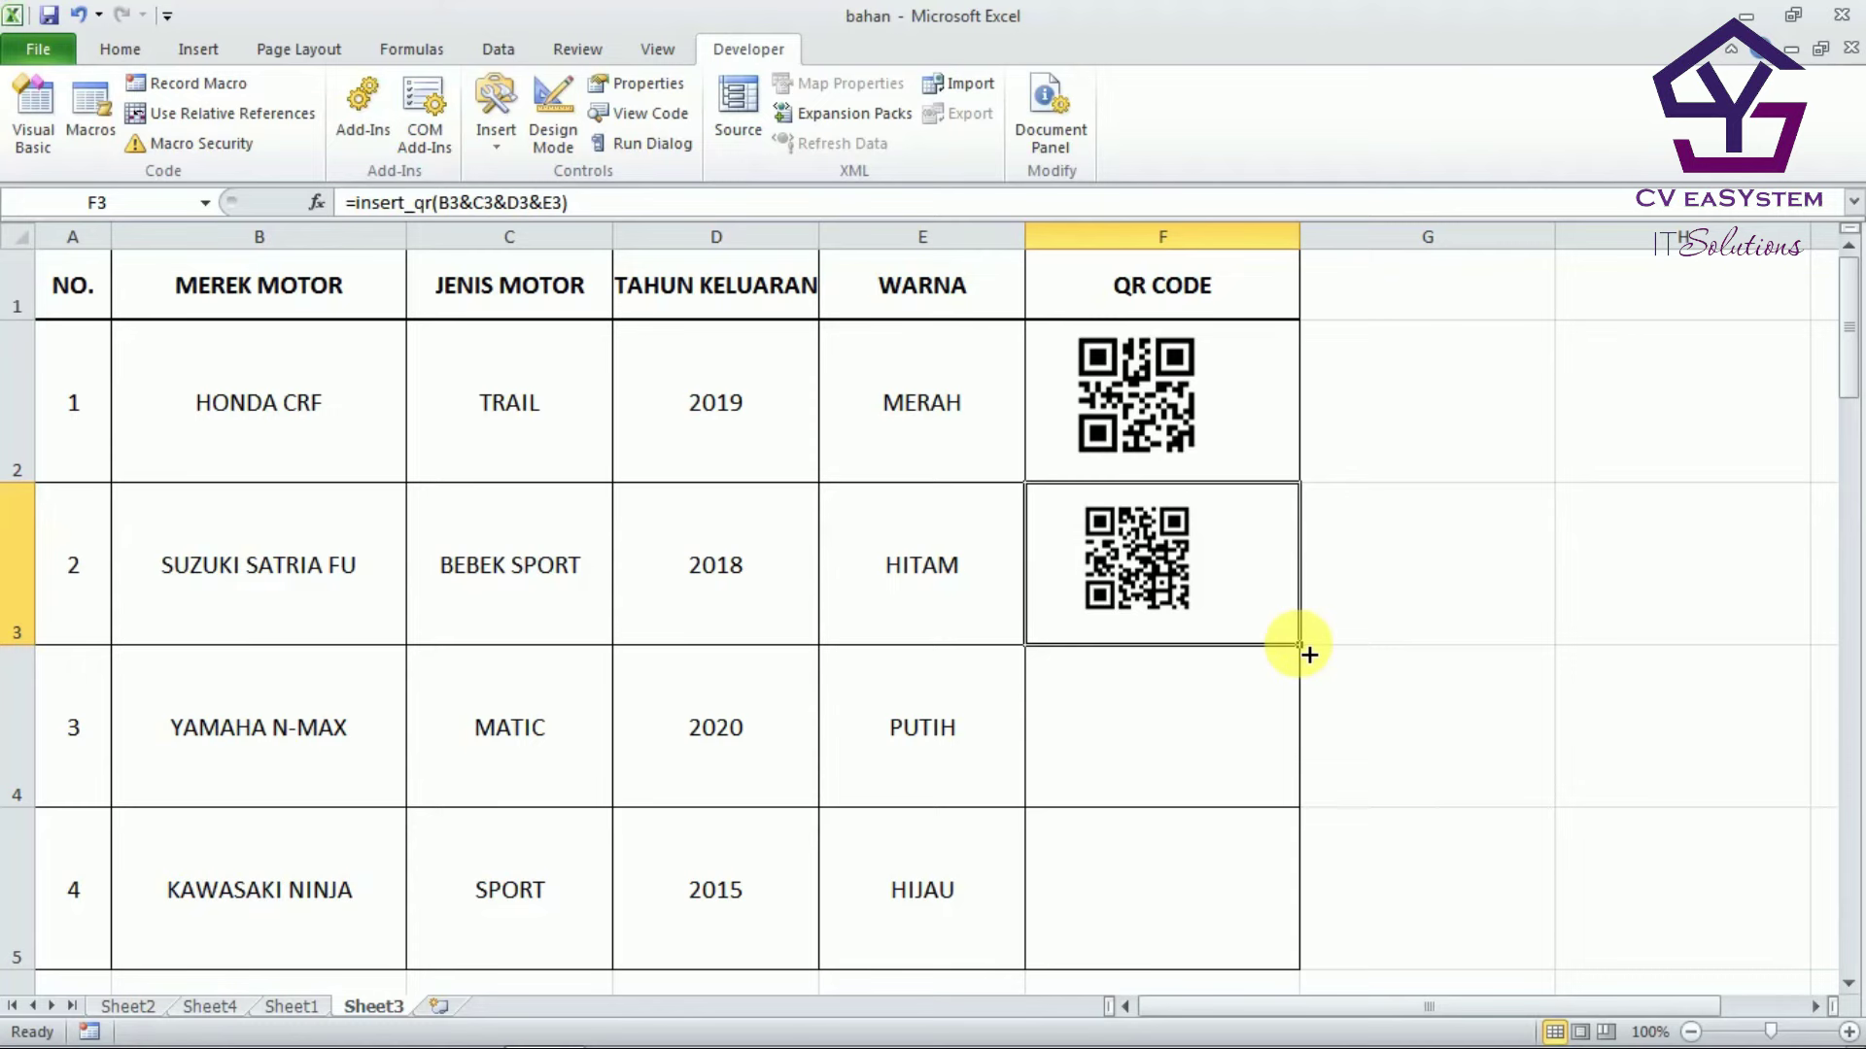
{"action": "double_click", "coordinate": [1309, 655]}
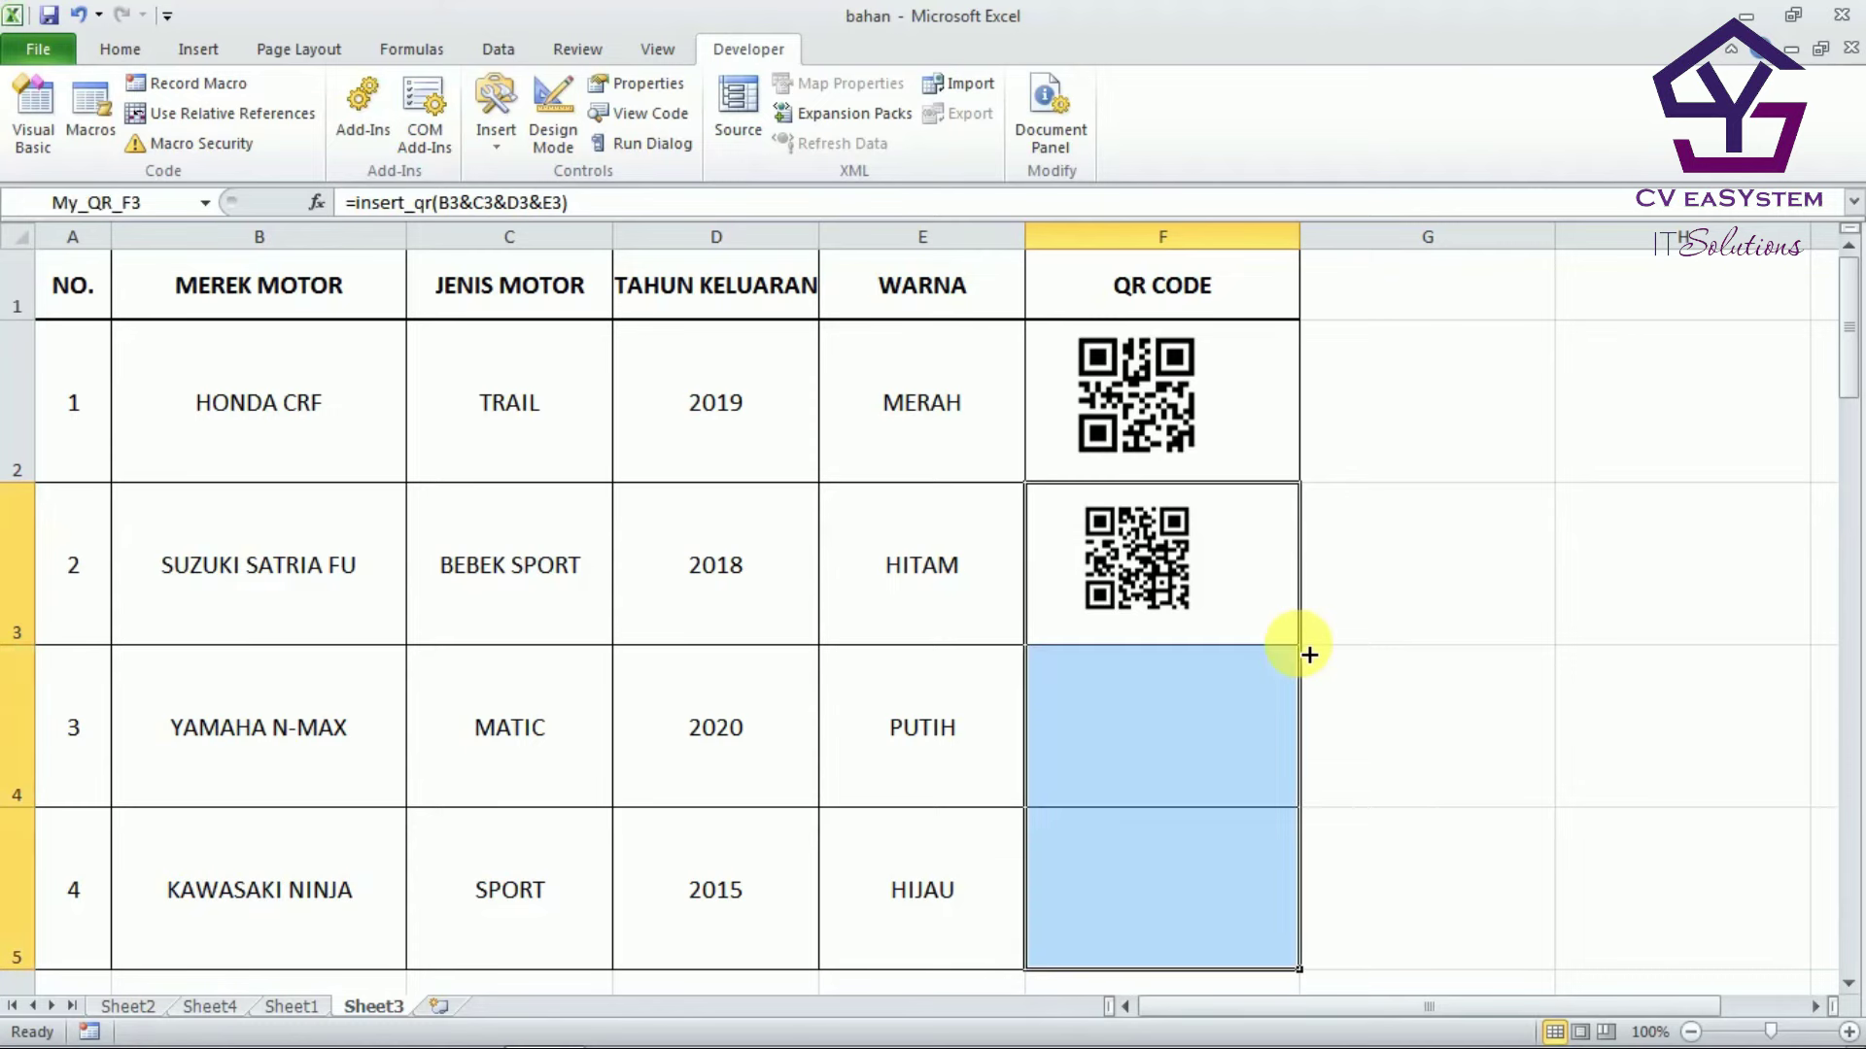